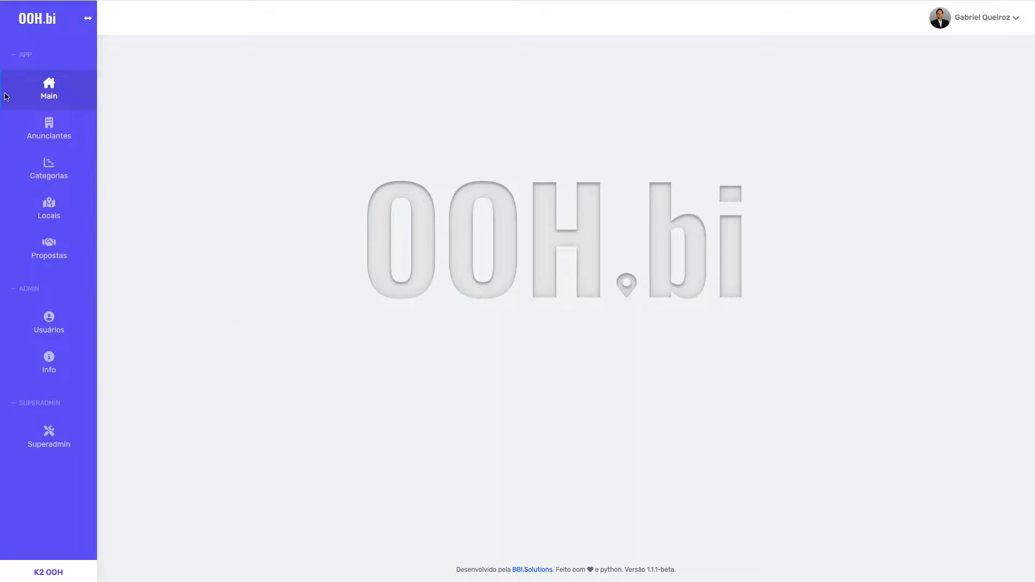
Look through the registered advertisers, the categories and the list of locations (Locais)
{"action": "left_click", "coordinate": [63, 128]}
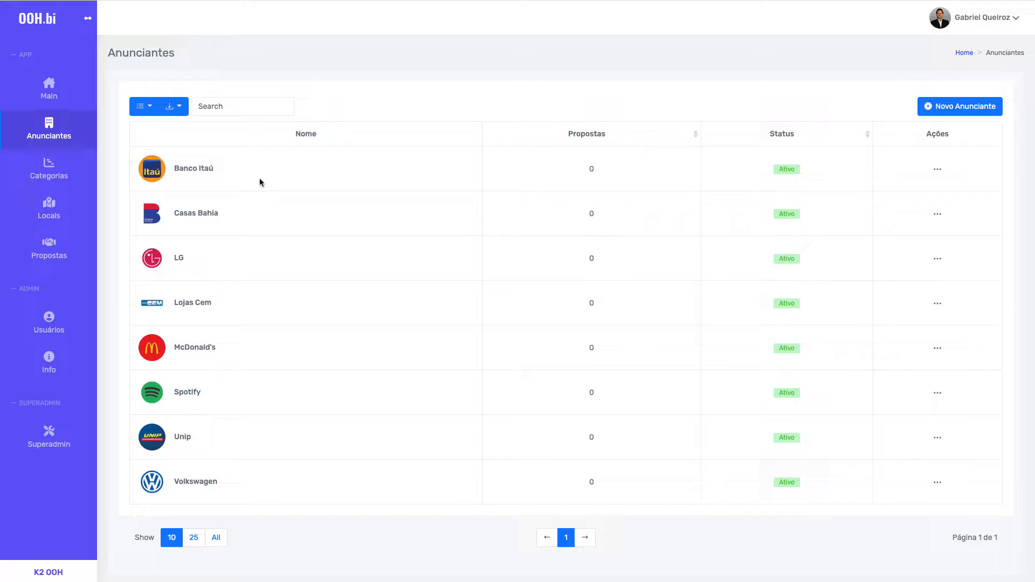
{"action": "left_click", "coordinate": [51, 171]}
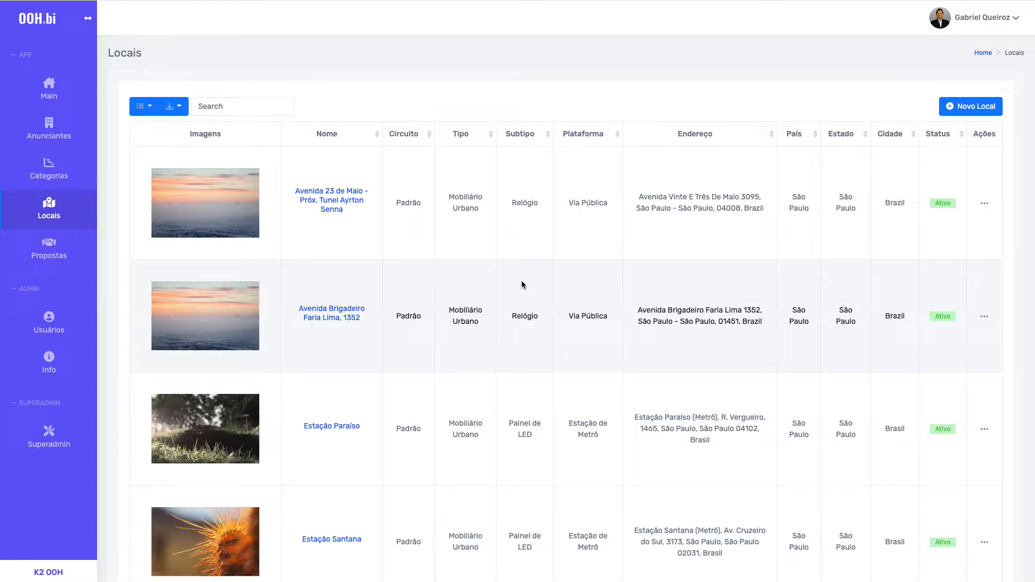
{"action": "scroll", "coordinate": [521, 285], "scroll_direction": "down", "scroll_amount": 2}
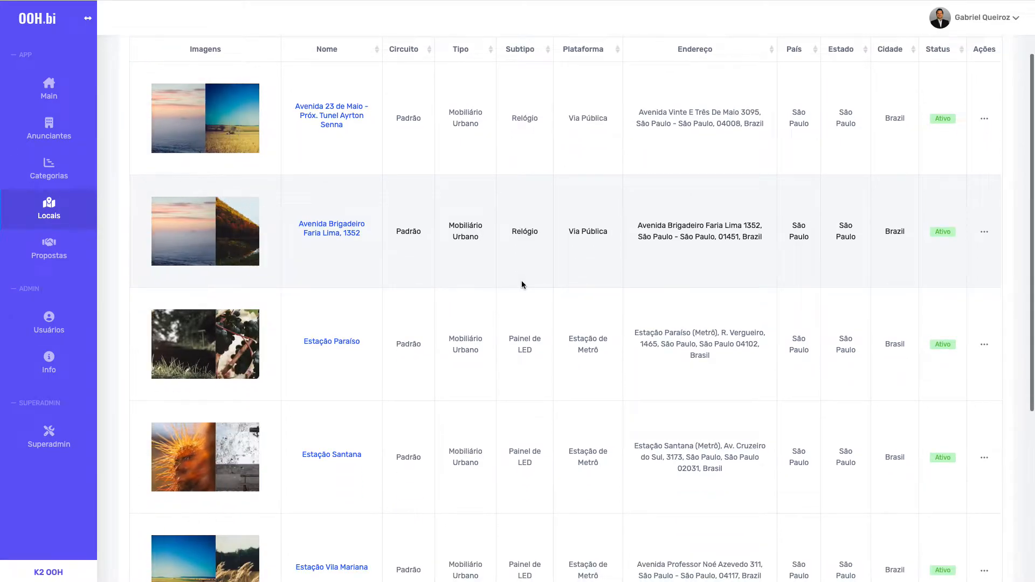
{"action": "scroll", "coordinate": [522, 285], "scroll_direction": "down", "scroll_amount": 2}
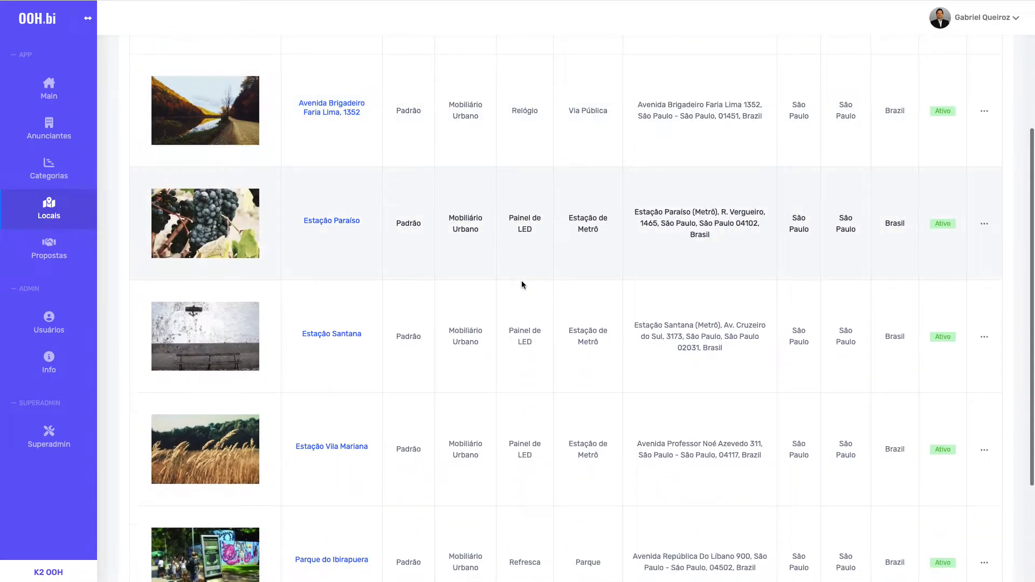
{"action": "triple_click", "coordinate": [56, 574]}
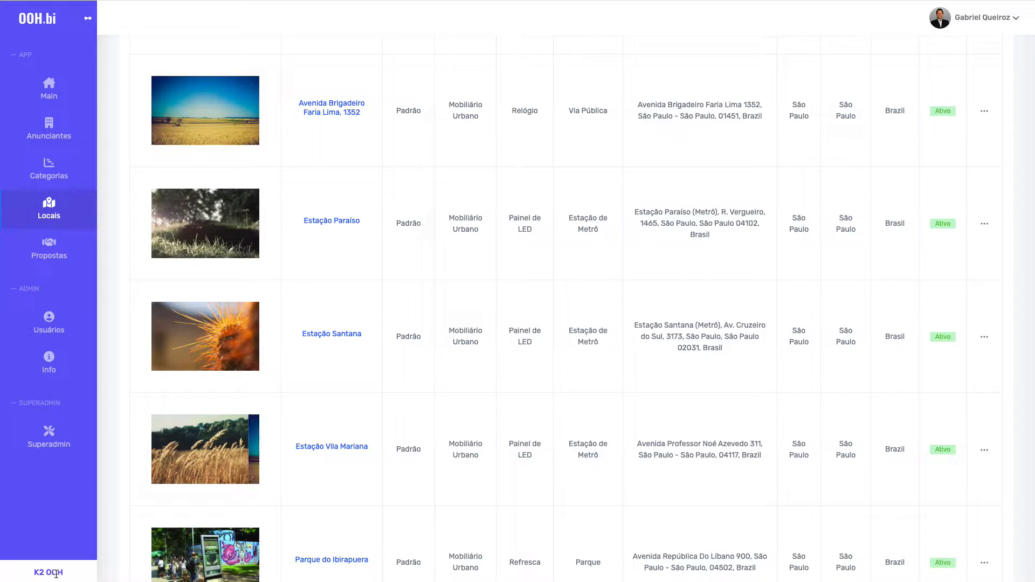
{"action": "left_click", "coordinate": [416, 318]}
{"action": "scroll", "coordinate": [416, 318], "scroll_direction": "up", "scroll_amount": 4}
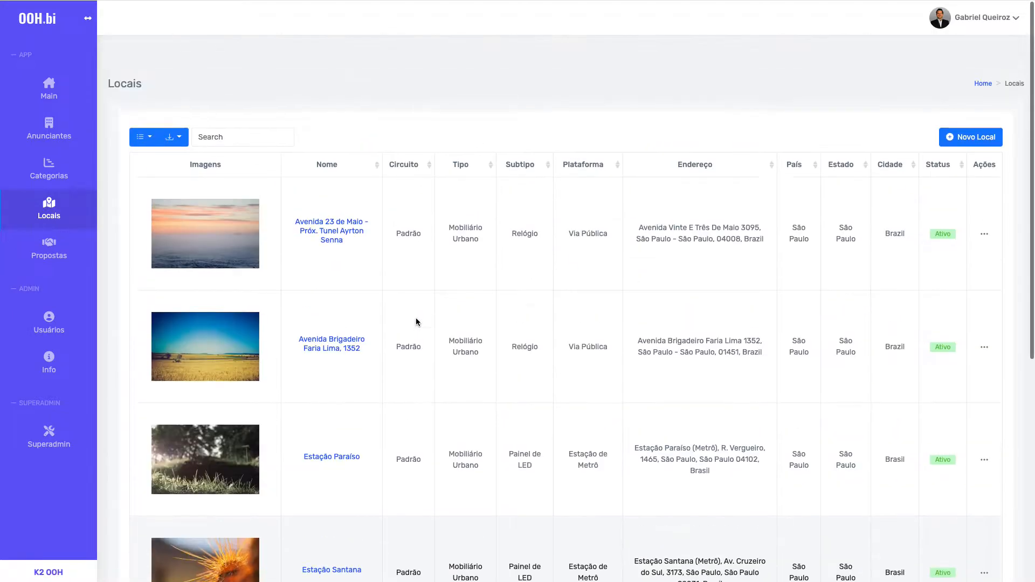
{"action": "scroll", "coordinate": [416, 318], "scroll_direction": "down", "scroll_amount": 8}
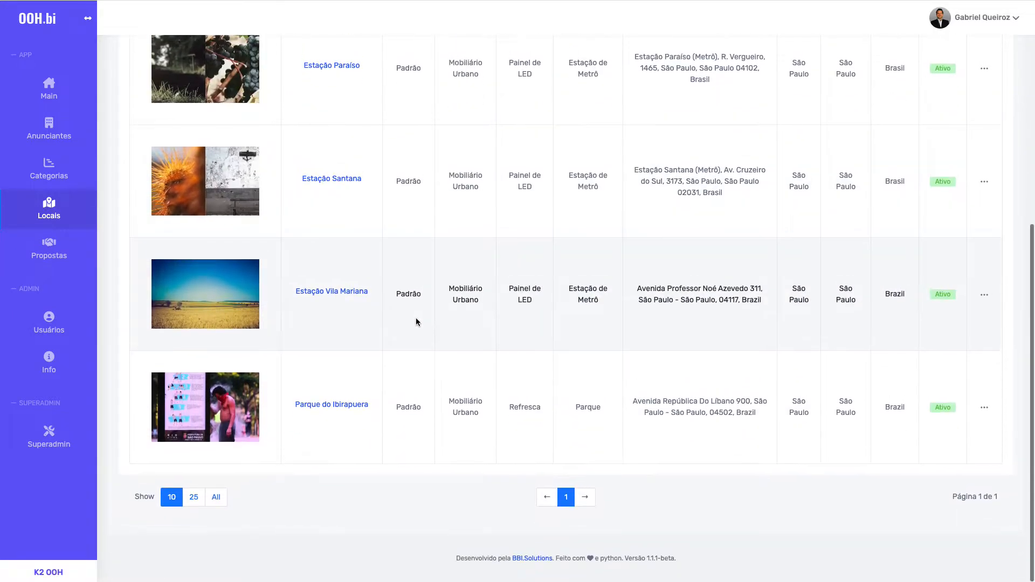
{"action": "scroll", "coordinate": [415, 322], "scroll_direction": "up", "scroll_amount": 10}
{"action": "scroll", "coordinate": [416, 321], "scroll_direction": "down", "scroll_amount": 1}
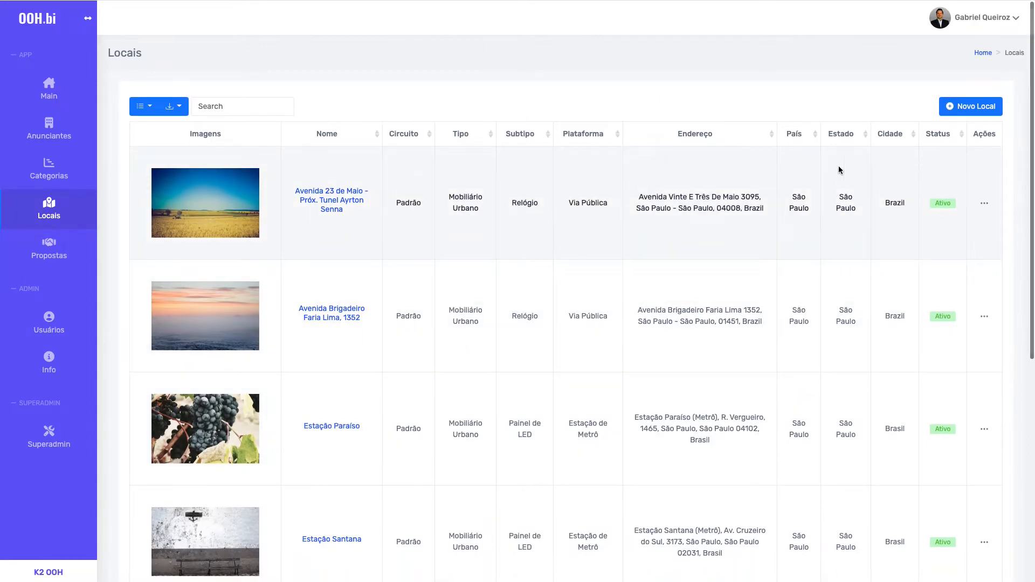
Start registering a new location with the category Padrão → Mobiliário Urbano → Relógio → Via Pública
{"action": "left_click", "coordinate": [961, 112]}
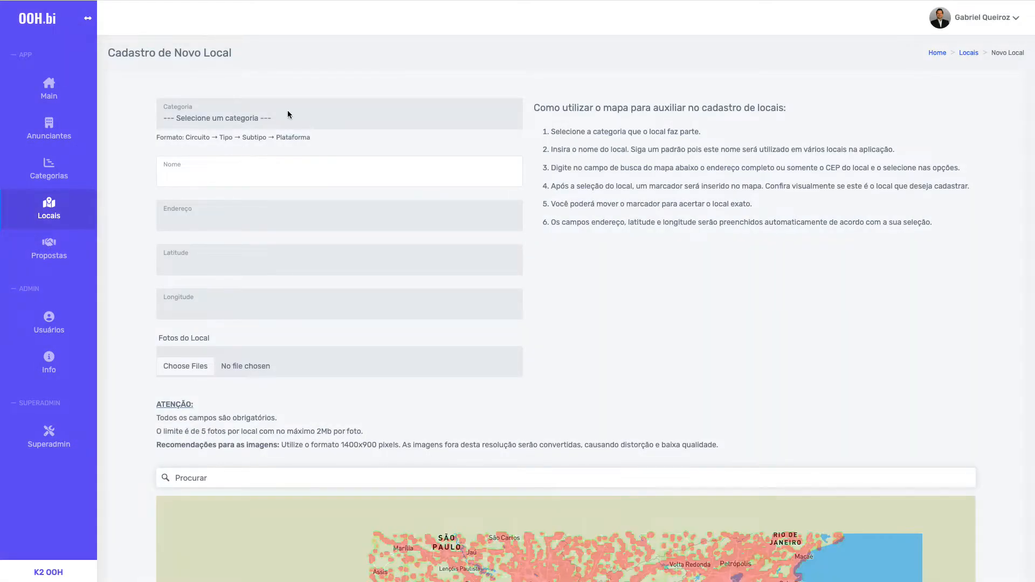
{"action": "left_click", "coordinate": [288, 113]}
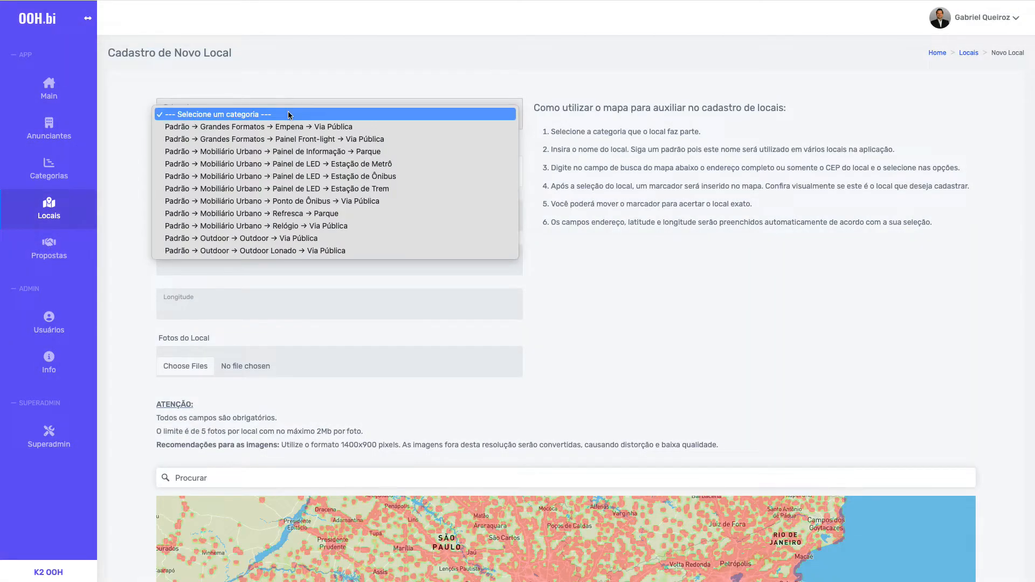
{"action": "left_click", "coordinate": [331, 226]}
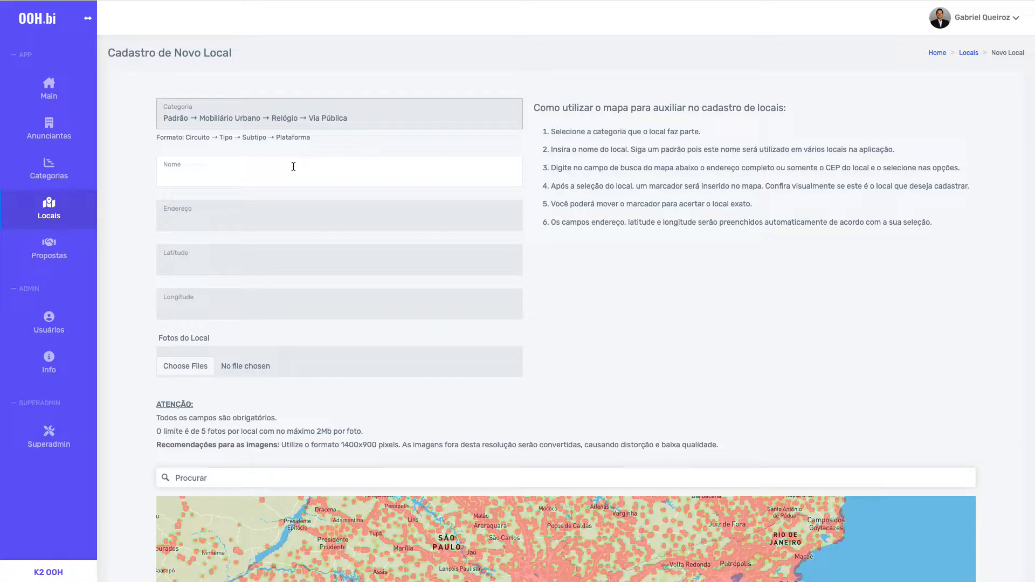
{"action": "left_click", "coordinate": [252, 178]}
{"action": "type", "text": "Avenida"}
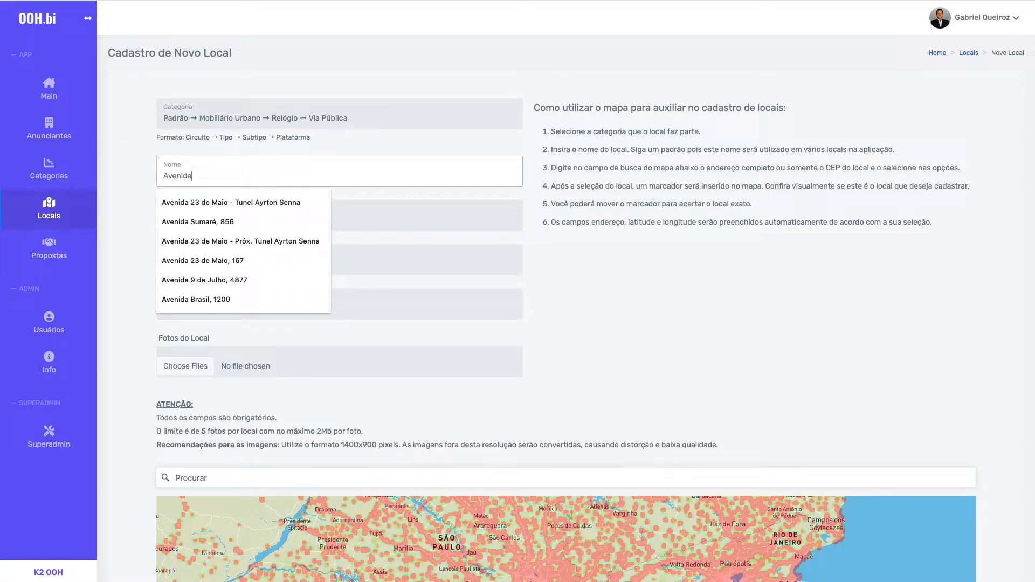
{"action": "type", "text": " São Gab"}
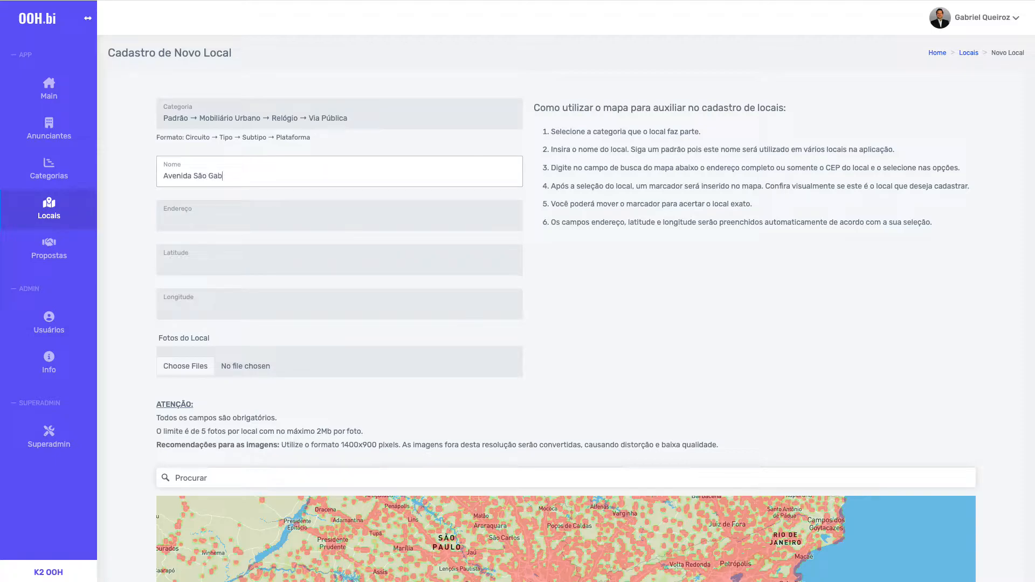
{"action": "type", "text": "riel, 350"}
{"action": "triple_click", "coordinate": [264, 181]}
{"action": "key", "text": "ctrl+c"}
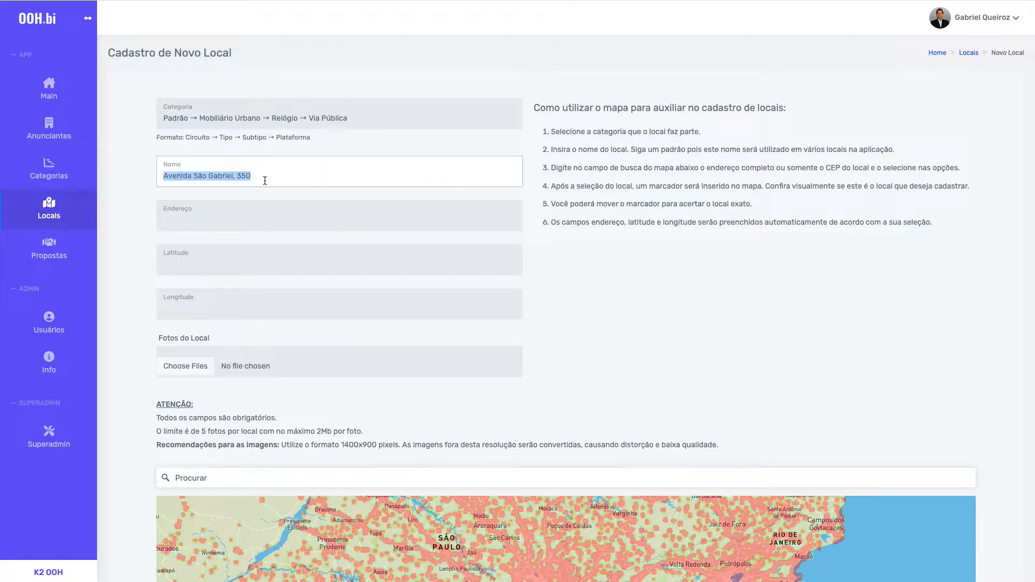
{"action": "left_click", "coordinate": [564, 354]}
Attach the photos 32-1400x900.jpg, 35-1400x900.jpg and 75-1400x900.jpg to the new location
{"action": "scroll", "coordinate": [564, 355], "scroll_direction": "down", "scroll_amount": 2}
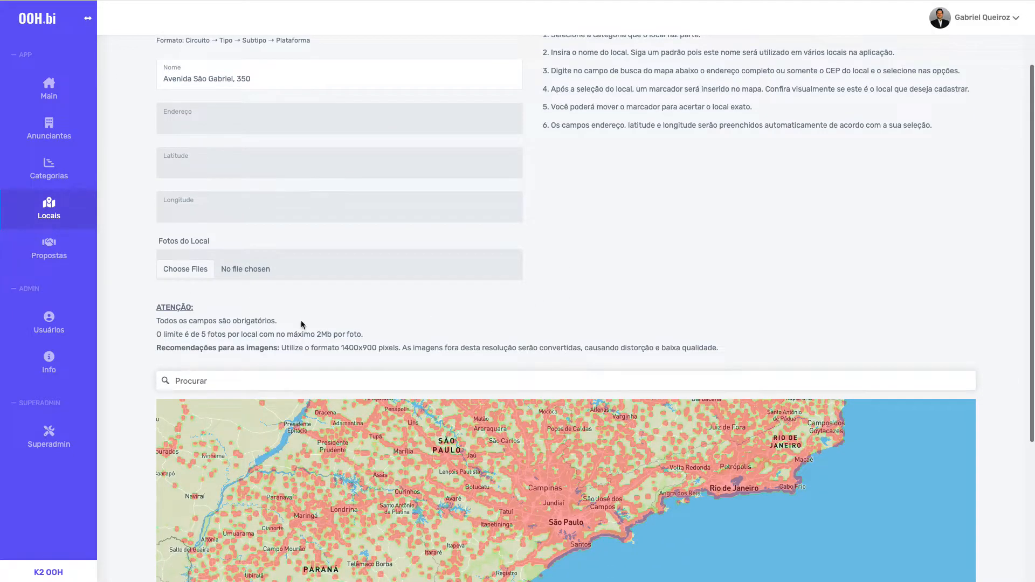
{"action": "left_click", "coordinate": [196, 275]}
{"action": "left_click_drag", "start_coordinate": [425, 294], "coordinate": [415, 317]}
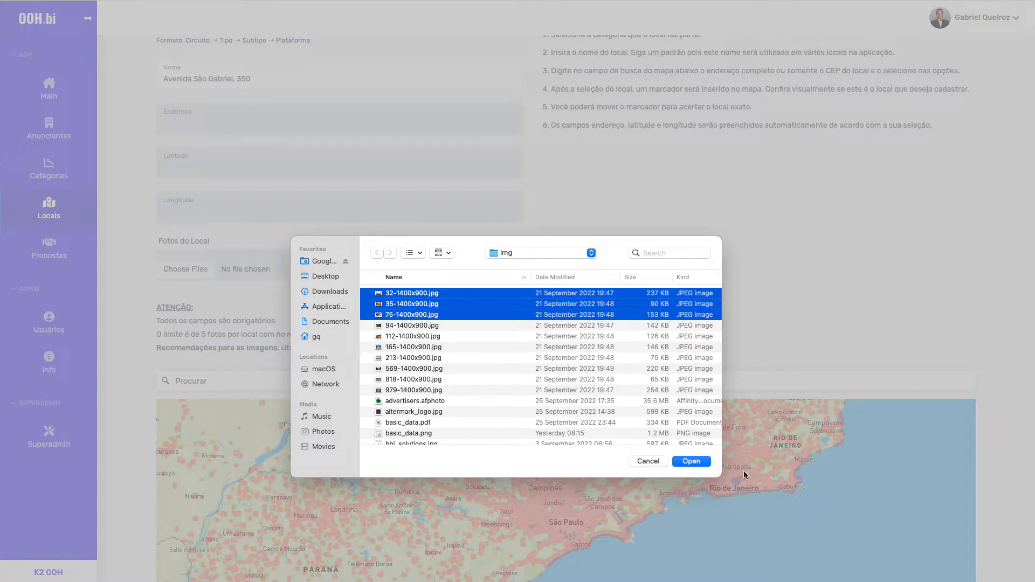
{"action": "left_click", "coordinate": [695, 461]}
Search the map for the copied street name with São Paulo added, and select the matching São Paulo address
{"action": "scroll", "coordinate": [573, 349], "scroll_direction": "down", "scroll_amount": 1}
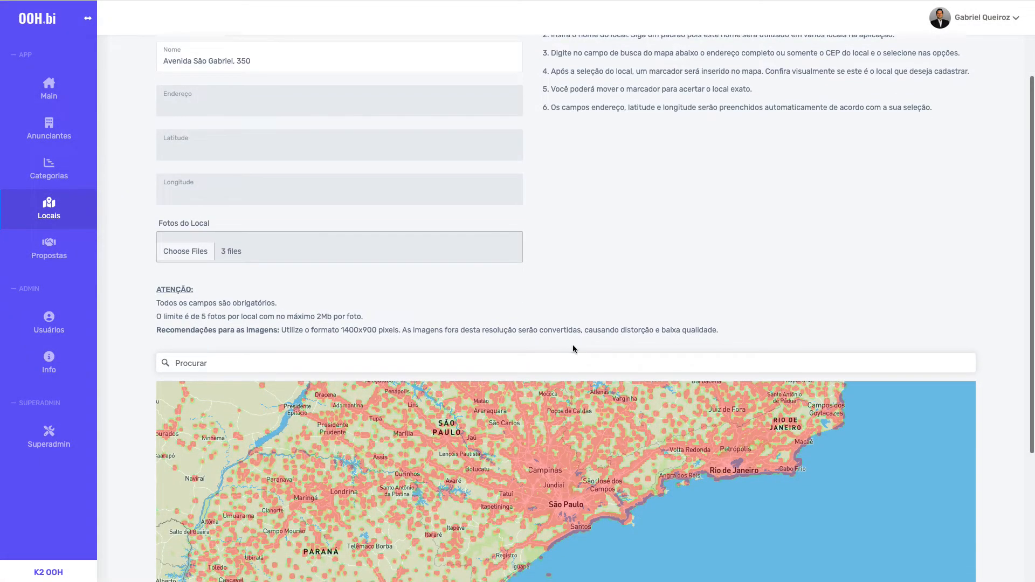
{"action": "scroll", "coordinate": [574, 349], "scroll_direction": "up", "scroll_amount": 3}
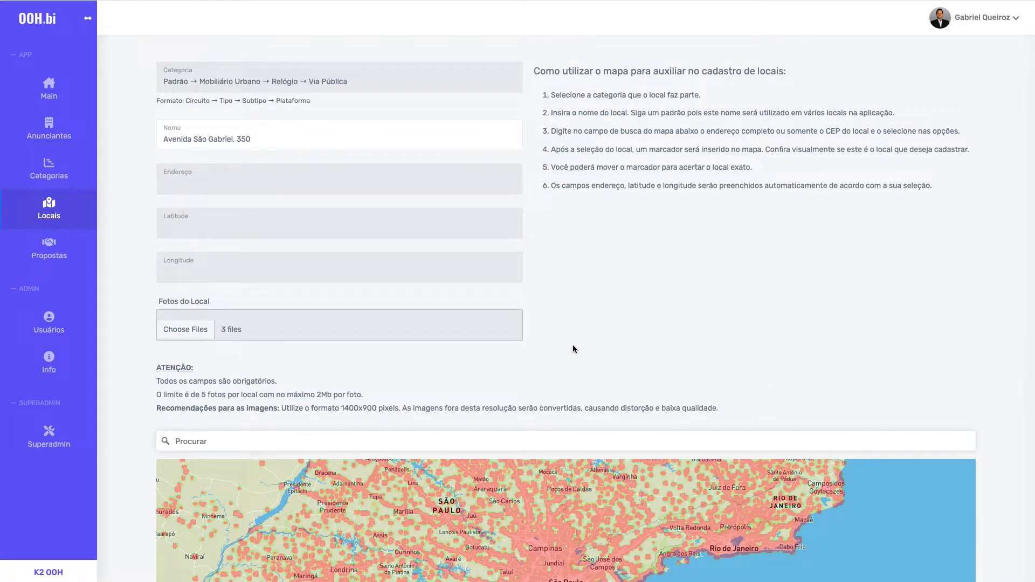
{"action": "scroll", "coordinate": [573, 349], "scroll_direction": "down", "scroll_amount": 2}
{"action": "left_click", "coordinate": [241, 398]}
{"action": "key", "text": "ctrl+v"}
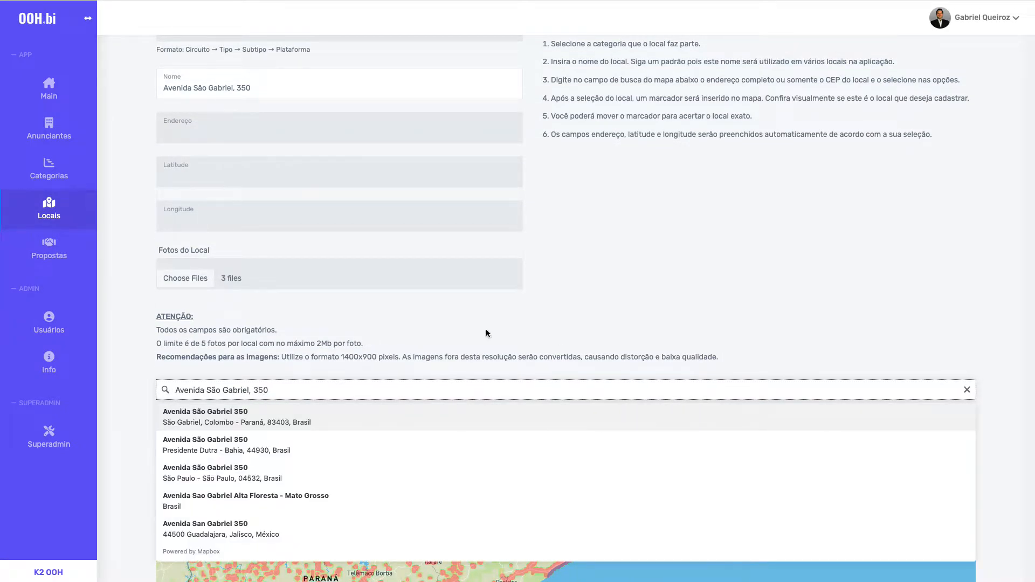
{"action": "type", "text": ", são p"}
{"action": "type", "text": "o"}
{"action": "left_click", "coordinate": [275, 425]}
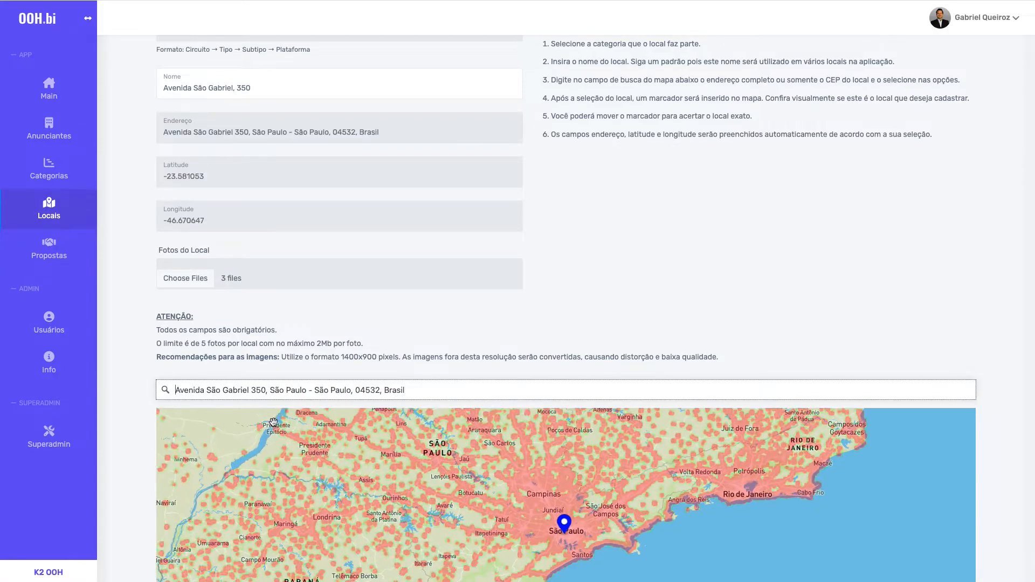
Move the map marker a short distance up Avenida São Gabriel, just above Droga Raia
{"action": "scroll", "coordinate": [533, 294], "scroll_direction": "down", "scroll_amount": 2}
{"action": "scroll", "coordinate": [533, 298], "scroll_direction": "down", "scroll_amount": 2}
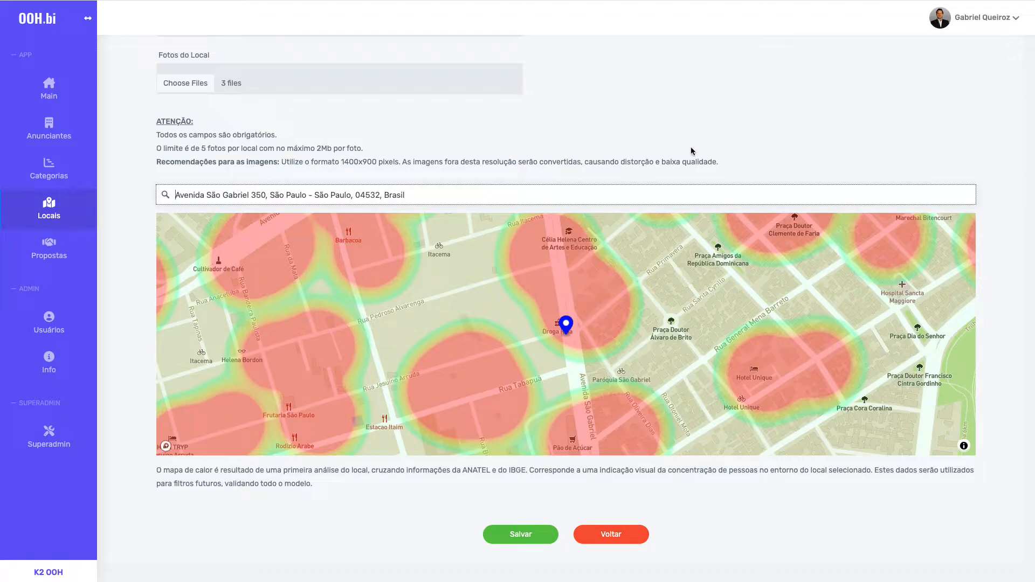
{"action": "scroll", "coordinate": [696, 173], "scroll_direction": "up", "scroll_amount": 5}
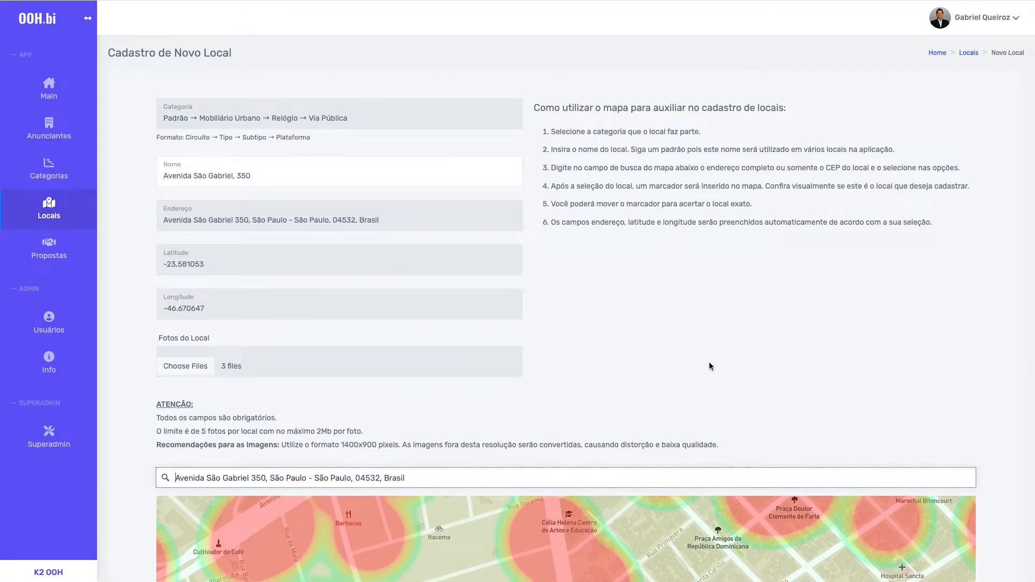
{"action": "scroll", "coordinate": [709, 367], "scroll_direction": "down", "scroll_amount": 3}
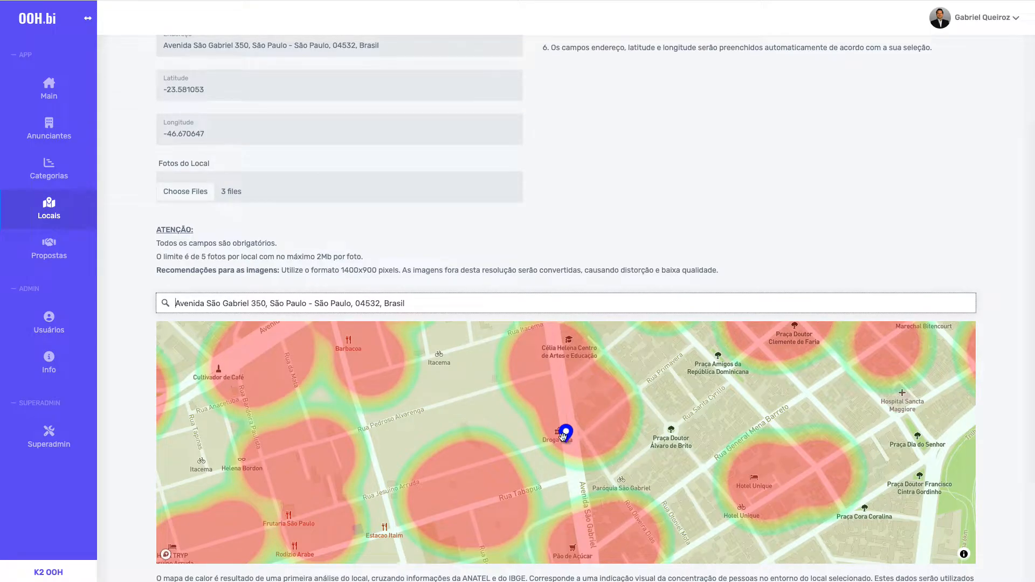
{"action": "left_click_drag", "start_coordinate": [565, 432], "coordinate": [563, 402]}
{"action": "scroll", "coordinate": [589, 212], "scroll_direction": "up", "scroll_amount": 1}
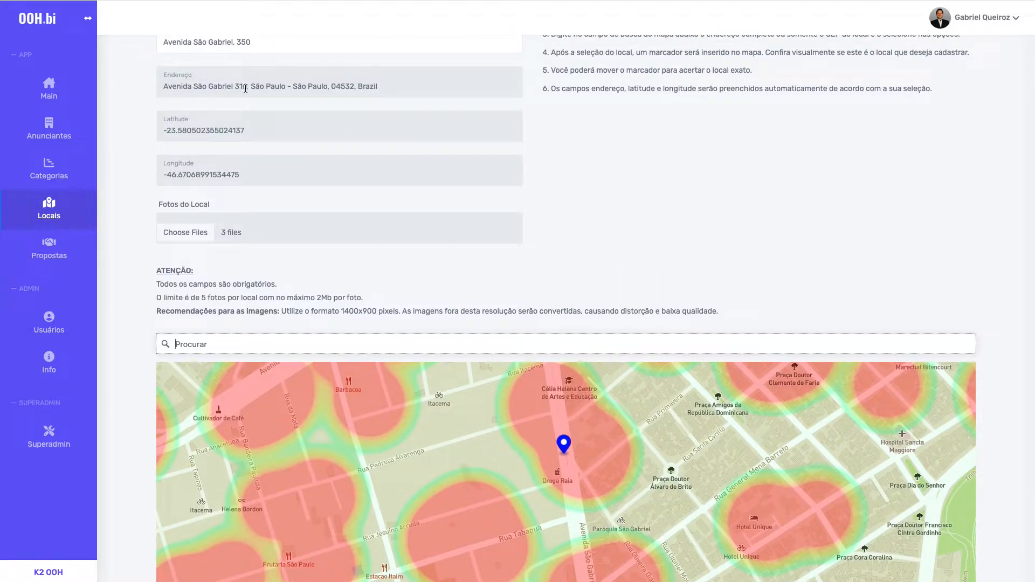
{"action": "scroll", "coordinate": [247, 87], "scroll_direction": "up", "scroll_amount": 1}
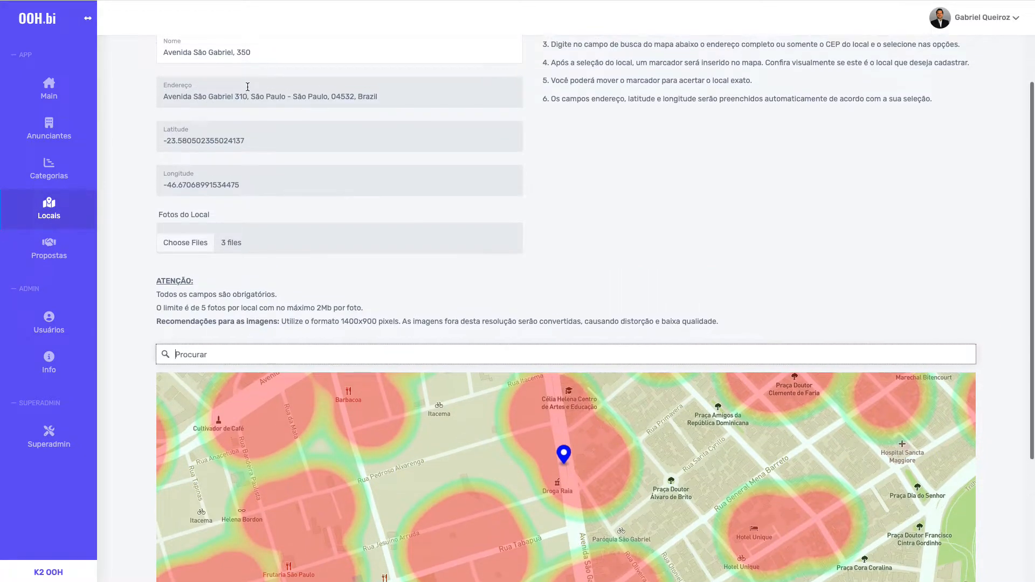
{"action": "double_click", "coordinate": [241, 53]}
{"action": "type", "text": "310"}
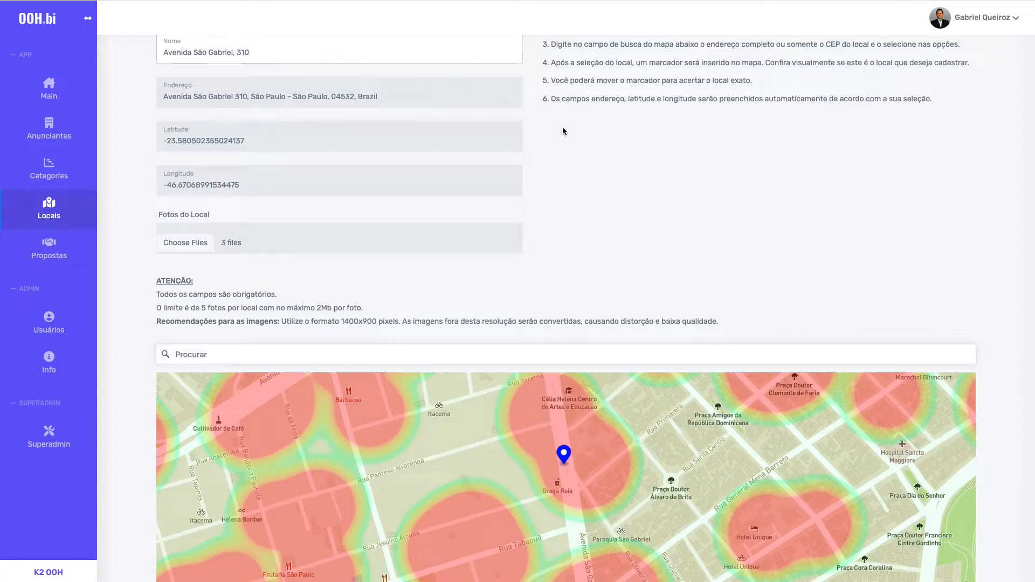
{"action": "scroll", "coordinate": [562, 128], "scroll_direction": "up", "scroll_amount": 1}
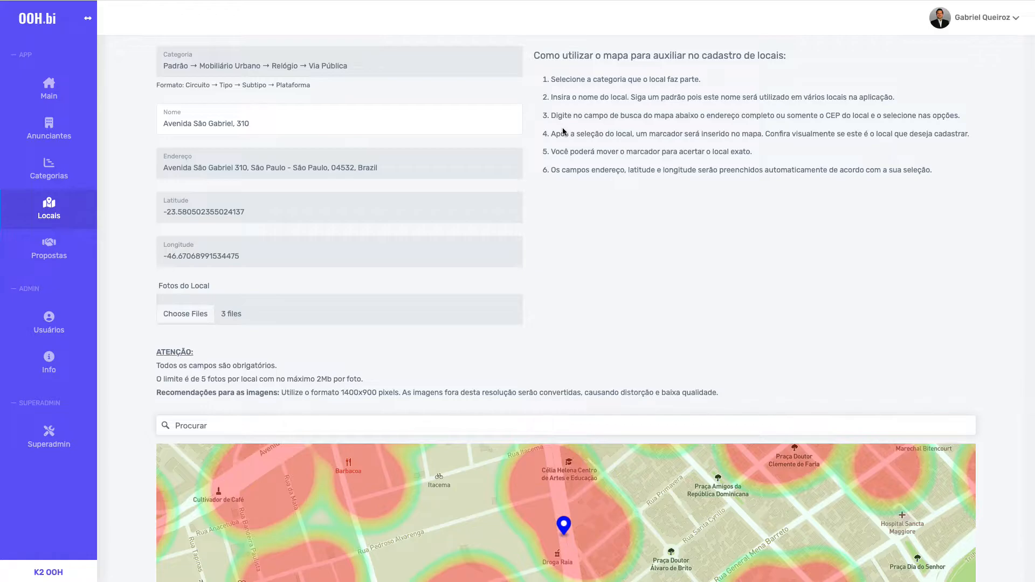
{"action": "scroll", "coordinate": [562, 129], "scroll_direction": "down", "scroll_amount": 2}
{"action": "scroll", "coordinate": [562, 128], "scroll_direction": "down", "scroll_amount": 4}
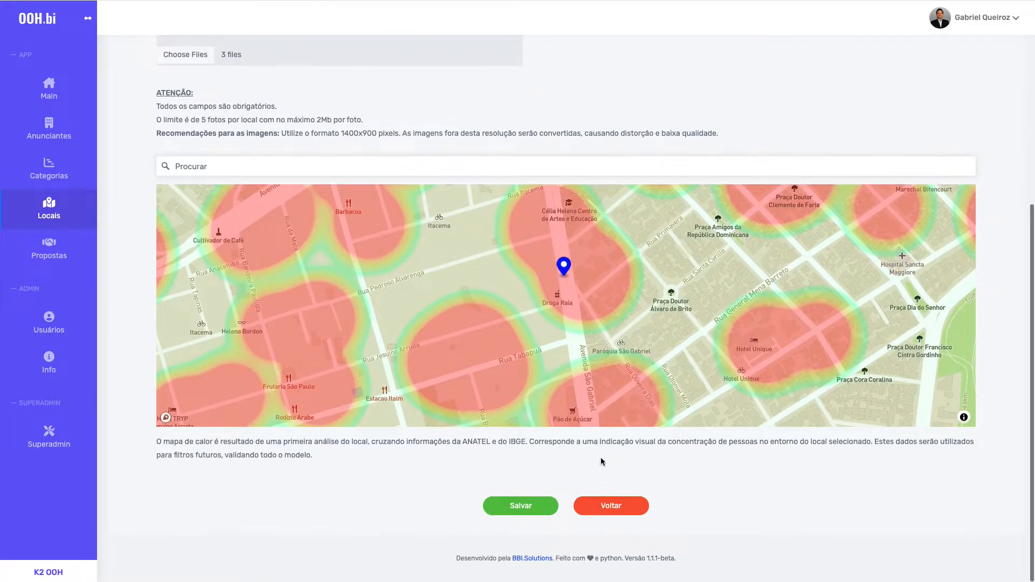
{"action": "left_click", "coordinate": [529, 509]}
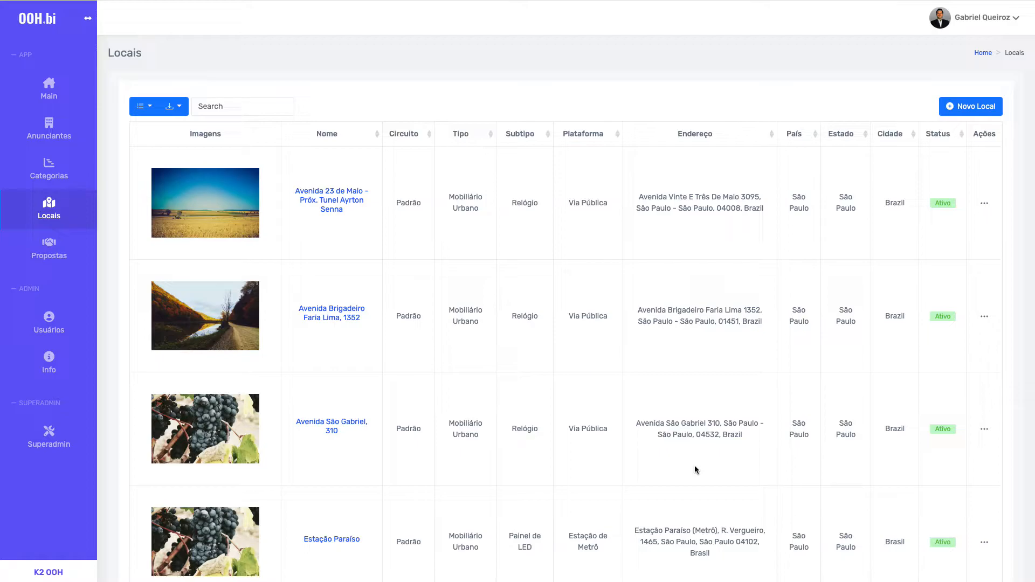
Find the Avenida São Gabriel, 310 entry in the locations list and view its basic data (Dados Básicos) report
{"action": "scroll", "coordinate": [695, 469], "scroll_direction": "down", "scroll_amount": 1}
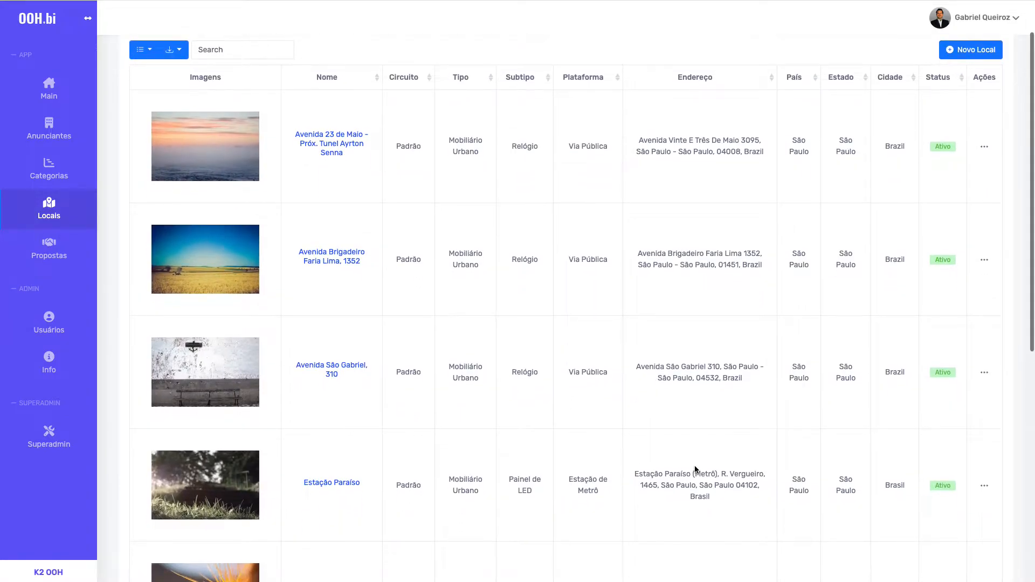
{"action": "scroll", "coordinate": [694, 467], "scroll_direction": "down", "scroll_amount": 1}
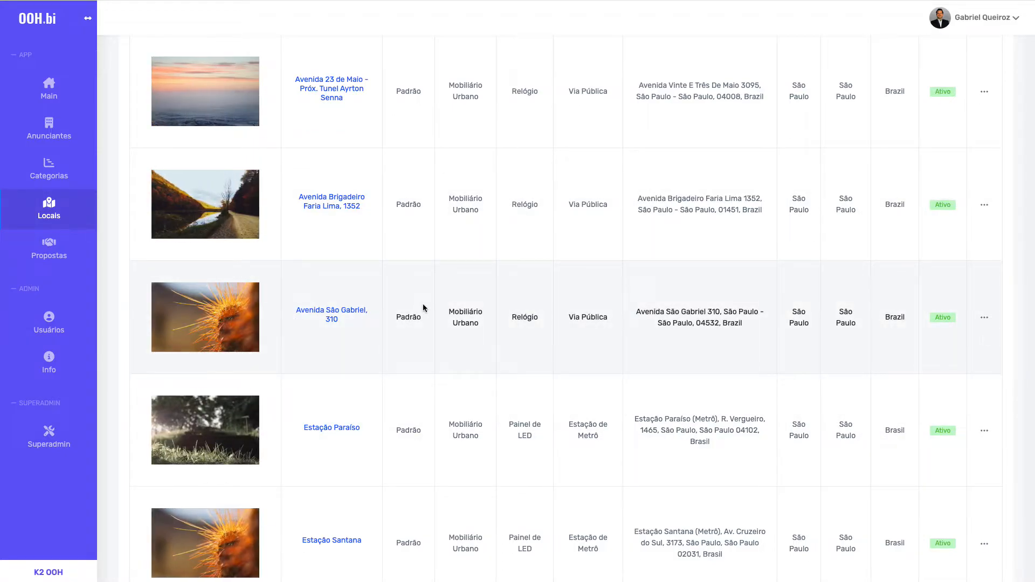
{"action": "scroll", "coordinate": [423, 308], "scroll_direction": "up", "scroll_amount": 1}
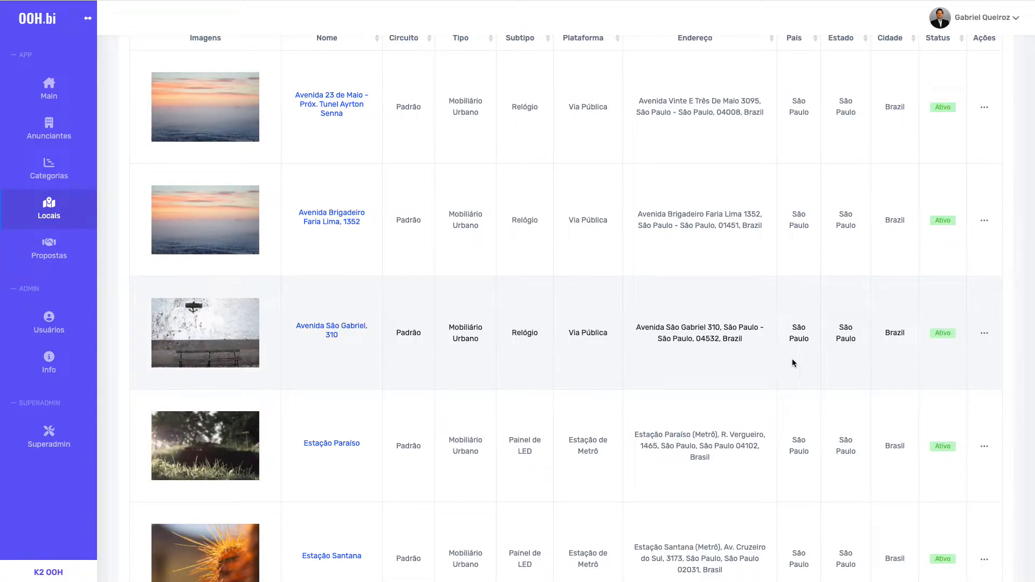
{"action": "left_click", "coordinate": [986, 337]}
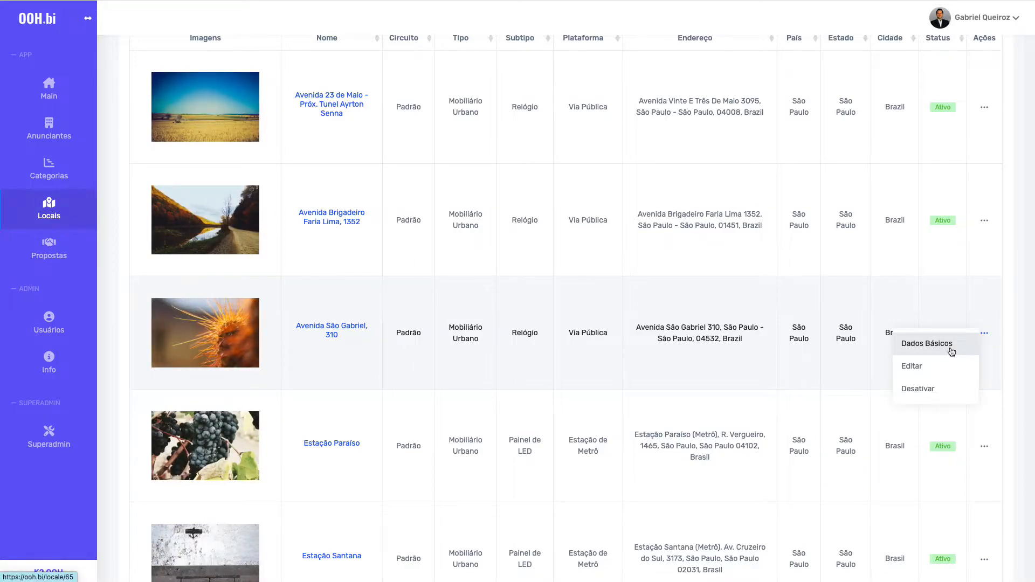
{"action": "left_click", "coordinate": [952, 350]}
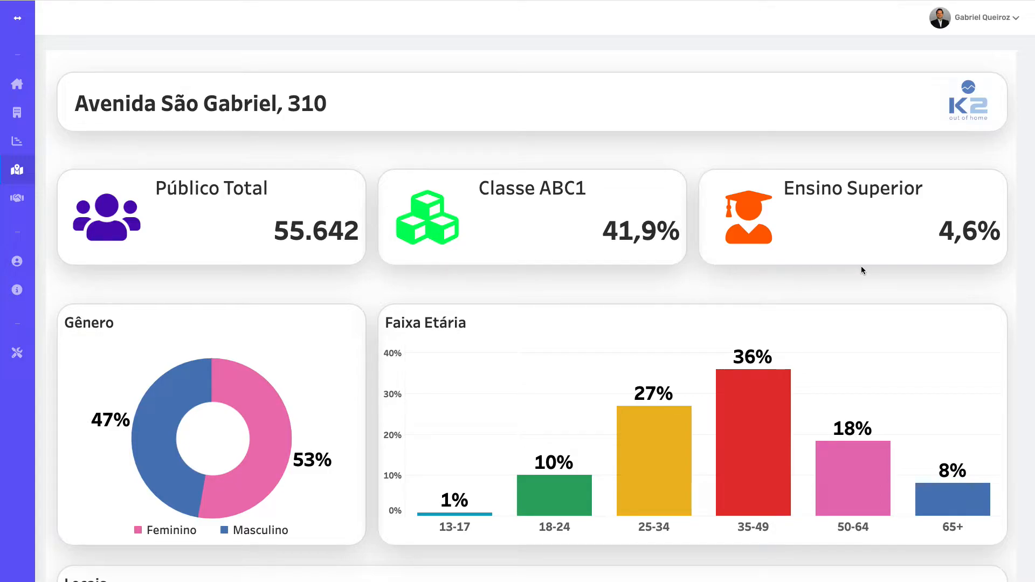
{"action": "scroll", "coordinate": [861, 267], "scroll_direction": "down", "scroll_amount": 1}
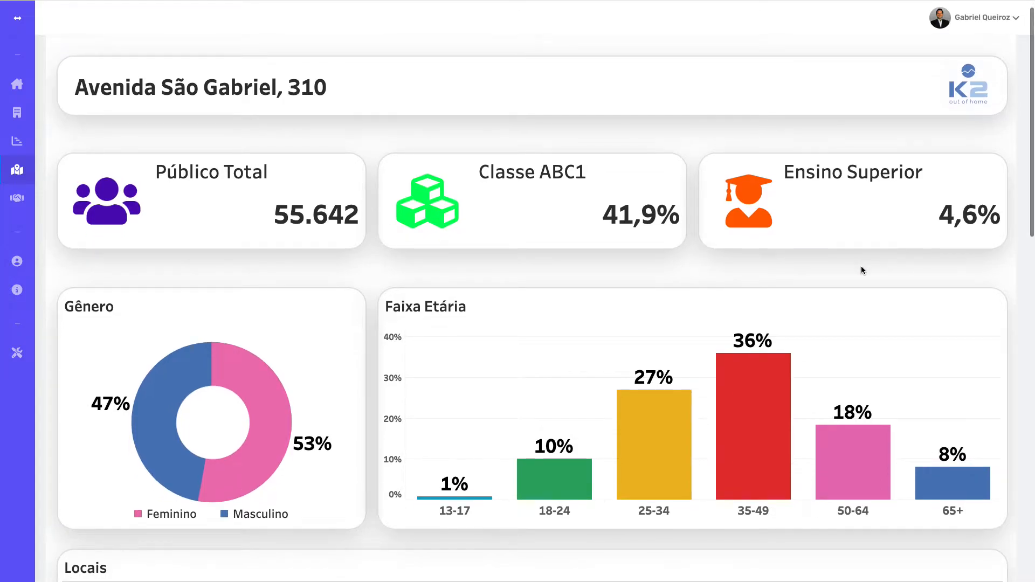
Examine the location report's gender and age charts, address entry, audience heat map around the marker, and location photos
{"action": "scroll", "coordinate": [613, 288], "scroll_direction": "down", "scroll_amount": 1}
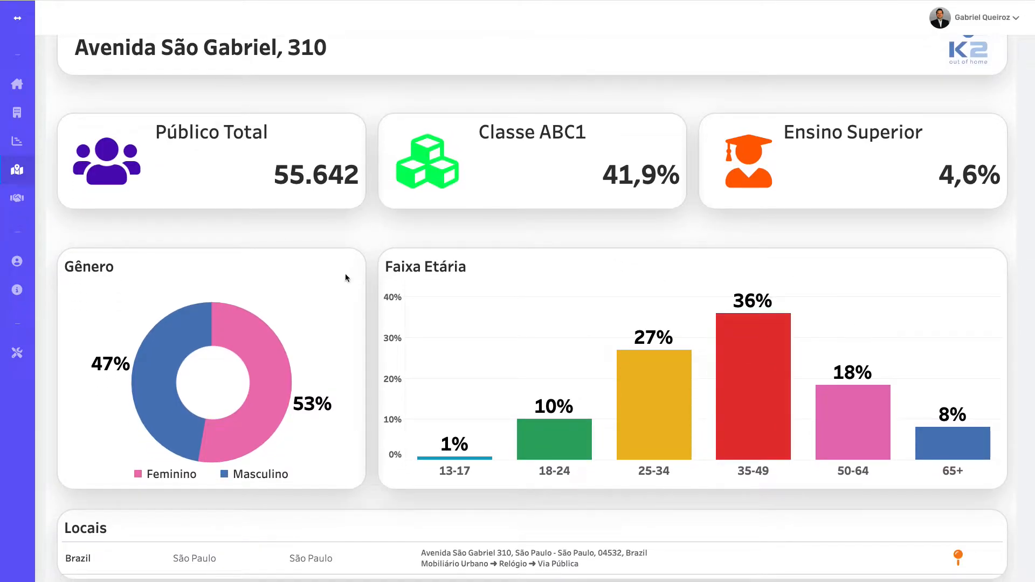
{"action": "scroll", "coordinate": [411, 355], "scroll_direction": "down", "scroll_amount": 5}
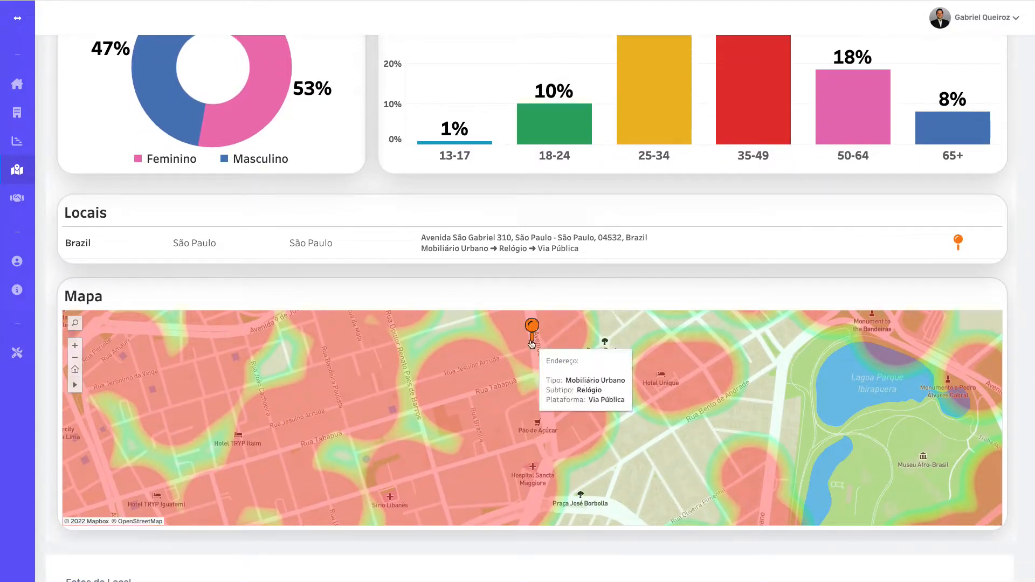
{"action": "left_click_drag", "start_coordinate": [536, 367], "coordinate": [551, 444]}
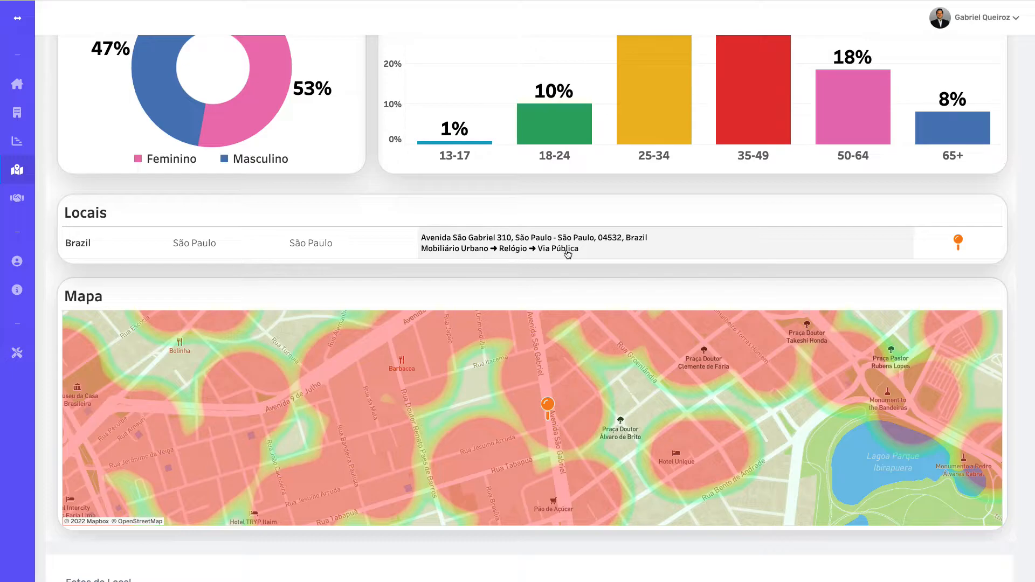
{"action": "scroll", "coordinate": [799, 277], "scroll_direction": "down", "scroll_amount": 5}
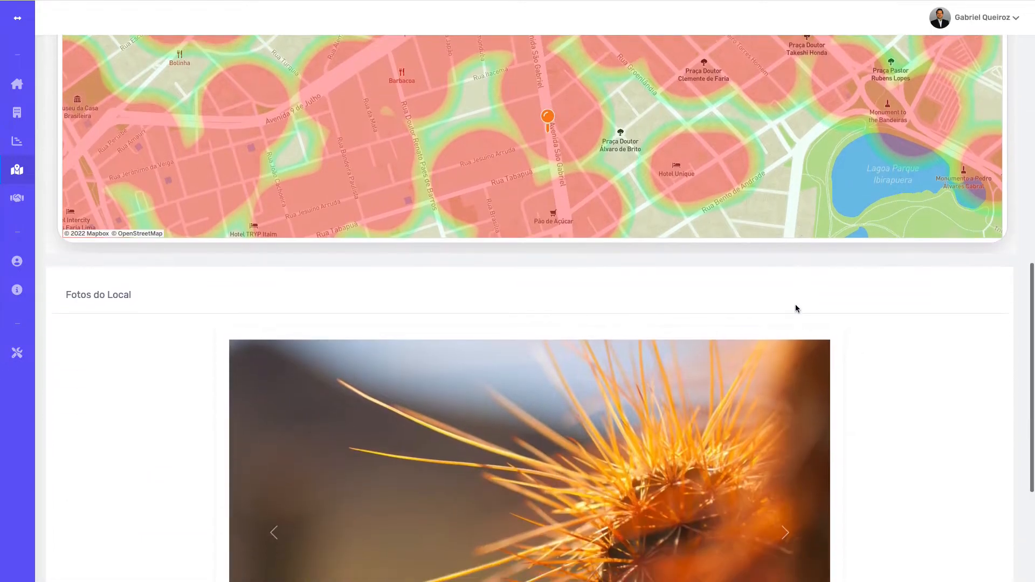
{"action": "scroll", "coordinate": [916, 334], "scroll_direction": "down", "scroll_amount": 3}
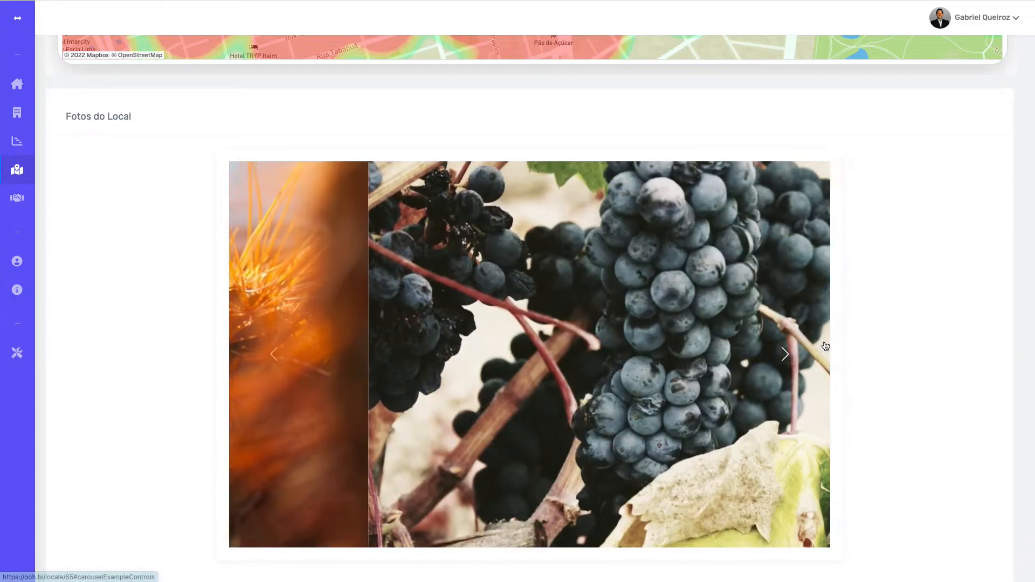
{"action": "scroll", "coordinate": [878, 325], "scroll_direction": "up", "scroll_amount": 9}
{"action": "scroll", "coordinate": [878, 326], "scroll_direction": "up", "scroll_amount": 5}
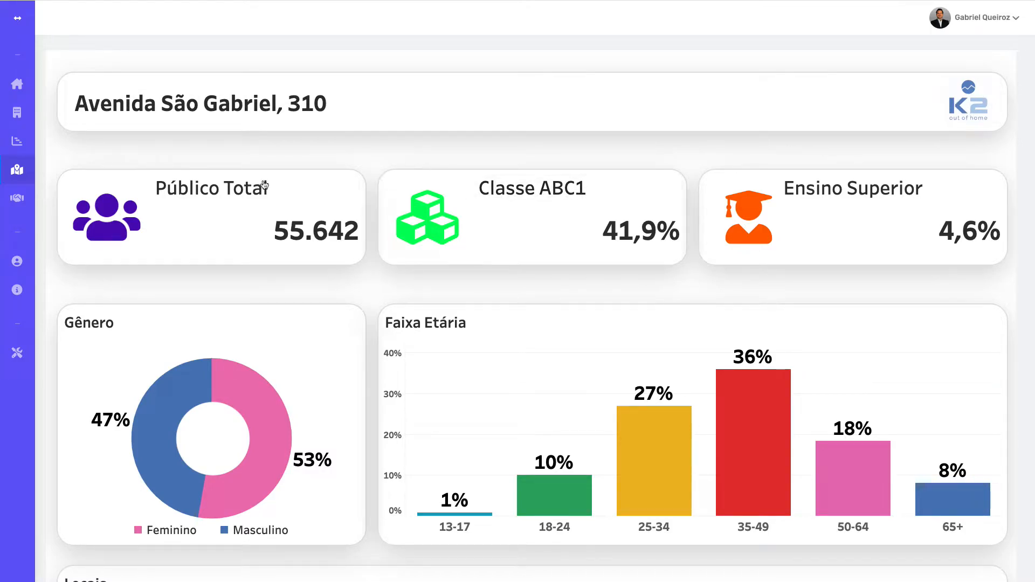
Start a new proposal from the proposals list and name it "Campanha Polo"
{"action": "left_click", "coordinate": [23, 177]}
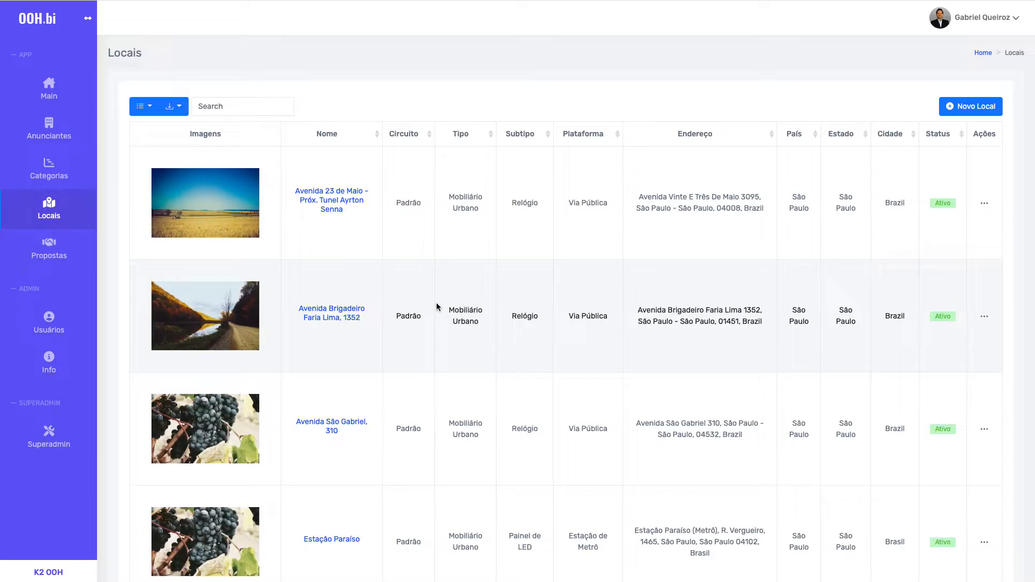
{"action": "left_click", "coordinate": [49, 249]}
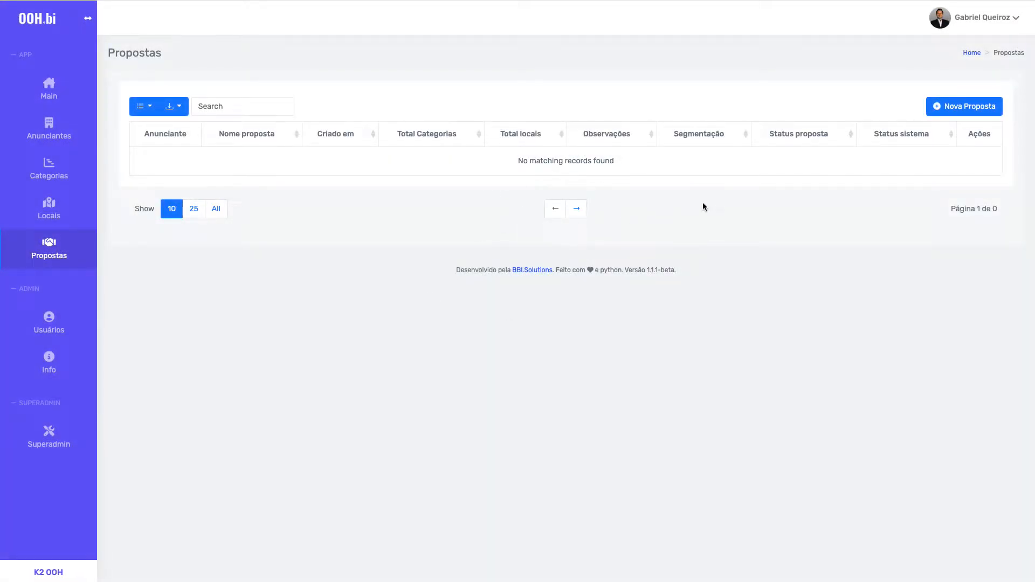
{"action": "left_click", "coordinate": [959, 106]}
{"action": "left_click", "coordinate": [234, 154]}
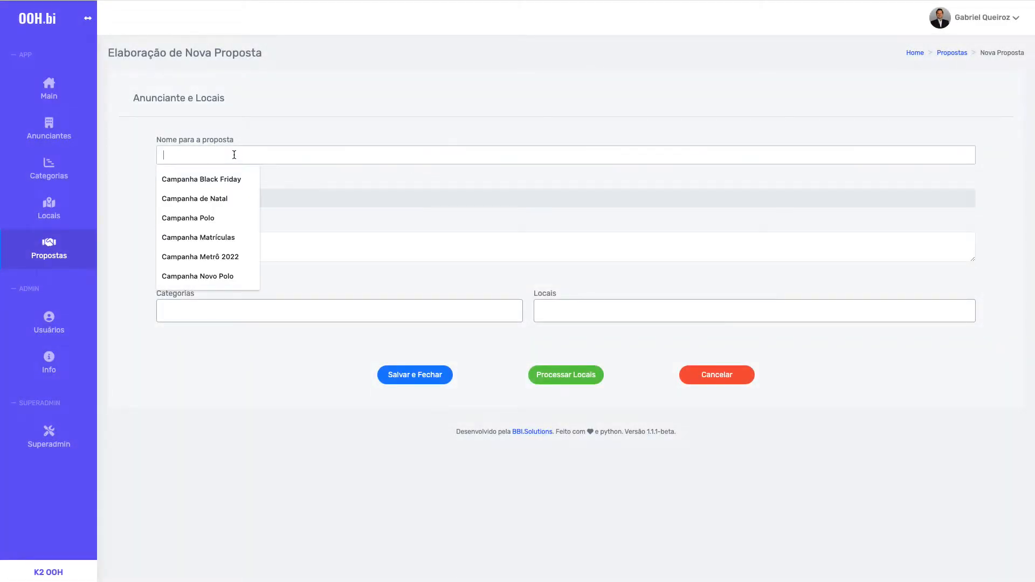
{"action": "left_click", "coordinate": [220, 218]}
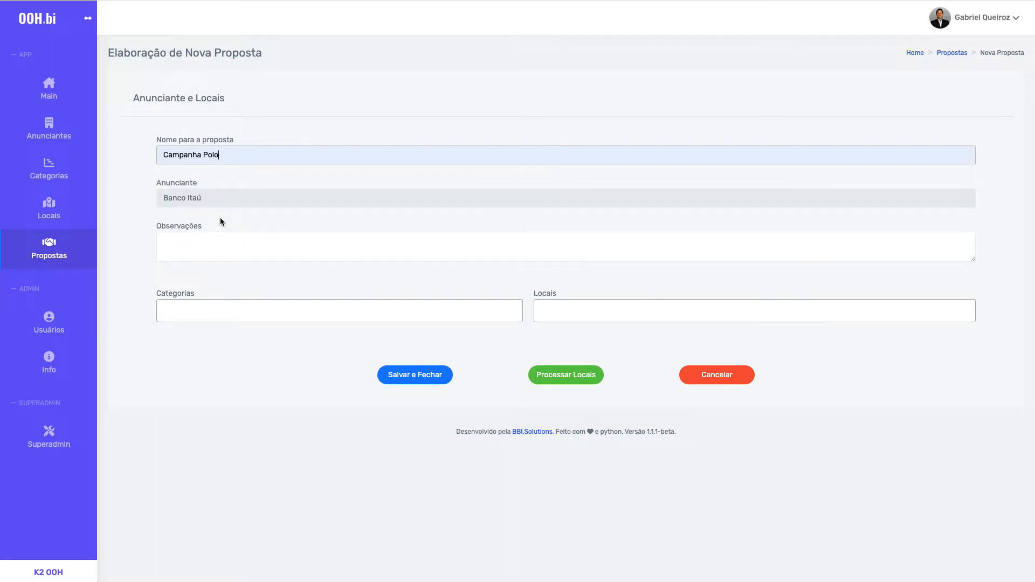
Set the proposal's advertiser to Volkswagen and enter "versão 1. primeira proposta." as its observations
{"action": "left_click", "coordinate": [197, 201]}
{"action": "left_click", "coordinate": [210, 286]}
{"action": "left_click", "coordinate": [194, 242]}
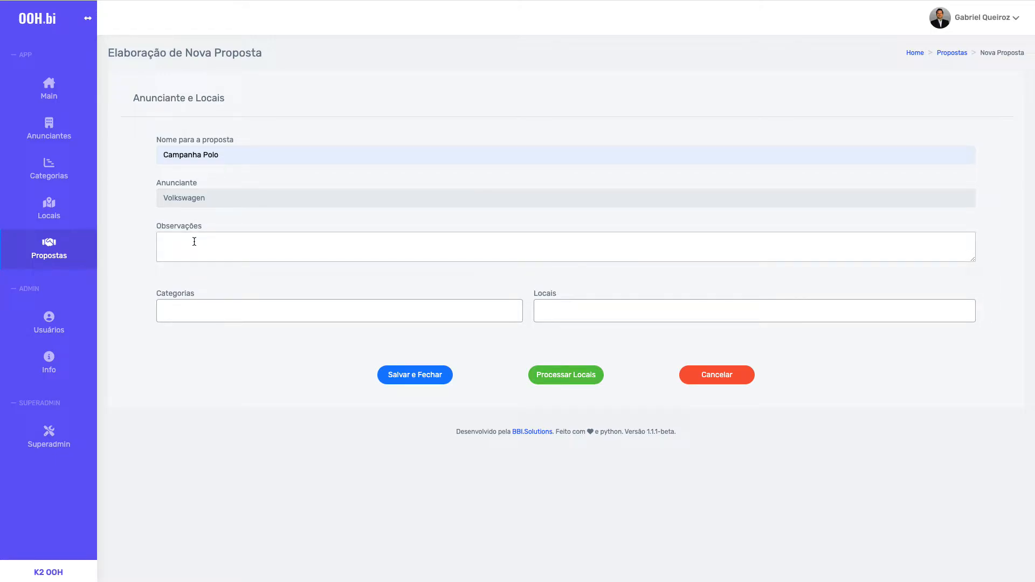
{"action": "type", "text": "ver"}
{"action": "type", "text": "ão 1. primeira proposta"}
Add the categories Painel de LED → Estação de Metrô, Refresca → Parque and Relógio → Via Pública to the proposal
{"action": "left_click", "coordinate": [212, 313]}
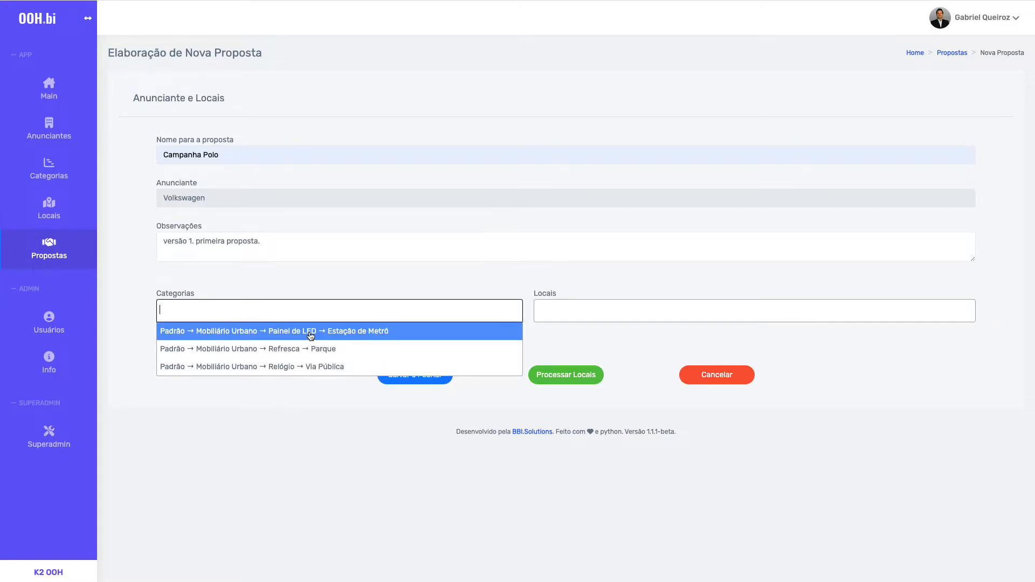
{"action": "left_click", "coordinate": [370, 331]}
{"action": "left_click", "coordinate": [405, 307]}
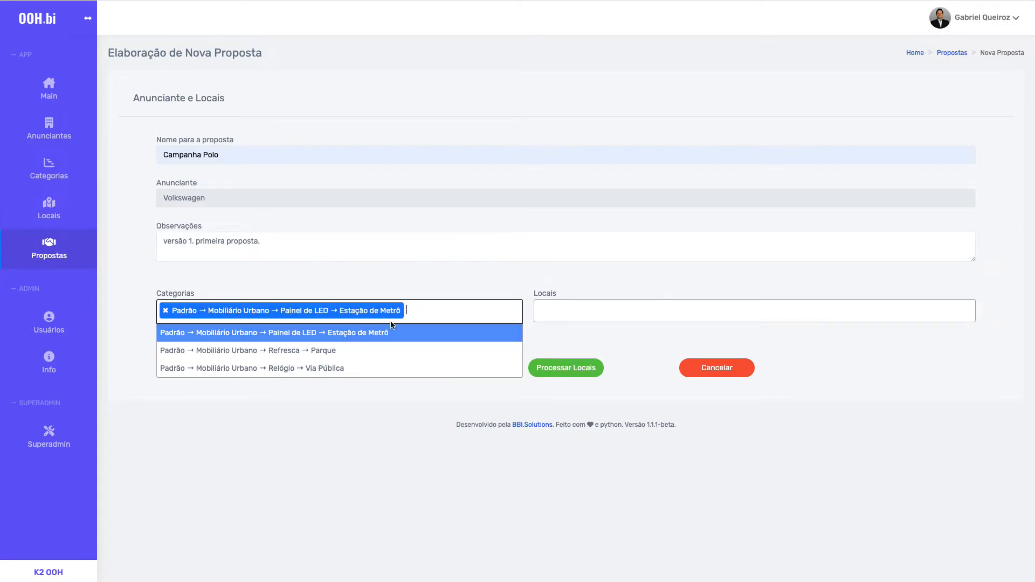
{"action": "left_click", "coordinate": [331, 351]}
{"action": "left_click", "coordinate": [424, 323]}
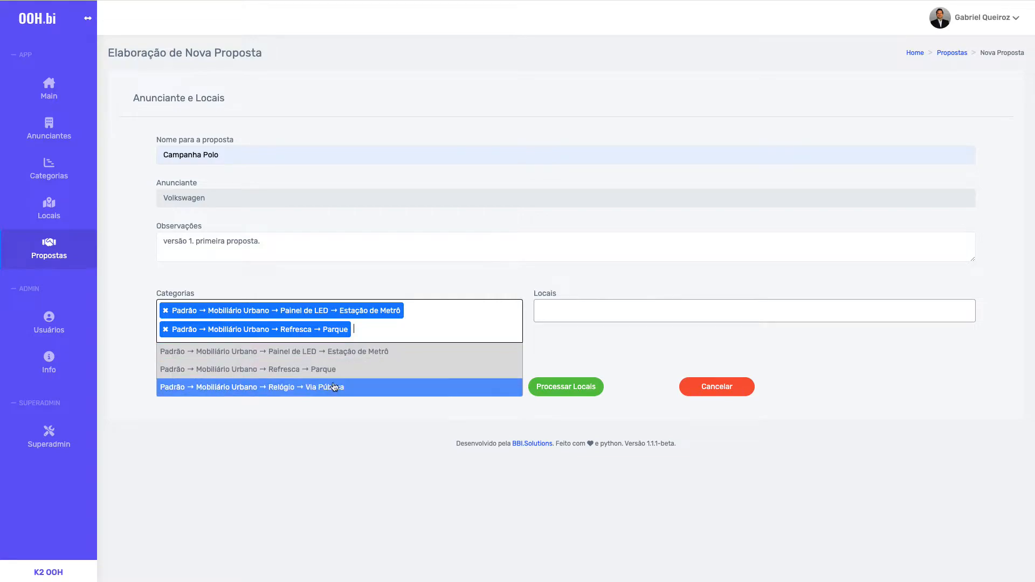
{"action": "left_click", "coordinate": [328, 386]}
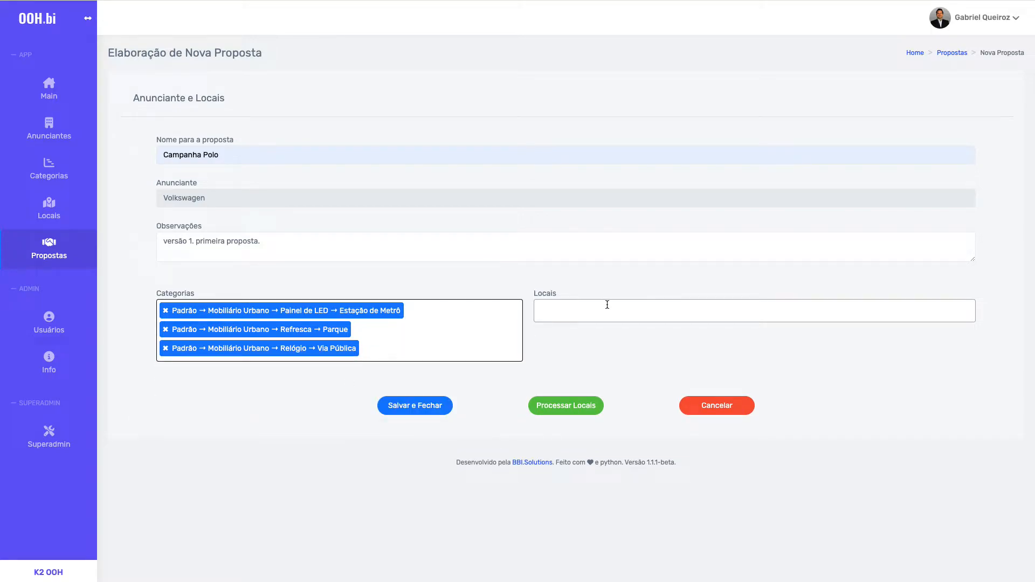
Add Estação Santana and Estação Paraíso to the proposal's locations
{"action": "left_click", "coordinate": [607, 305]}
{"action": "scroll", "coordinate": [611, 425], "scroll_direction": "down", "scroll_amount": 2}
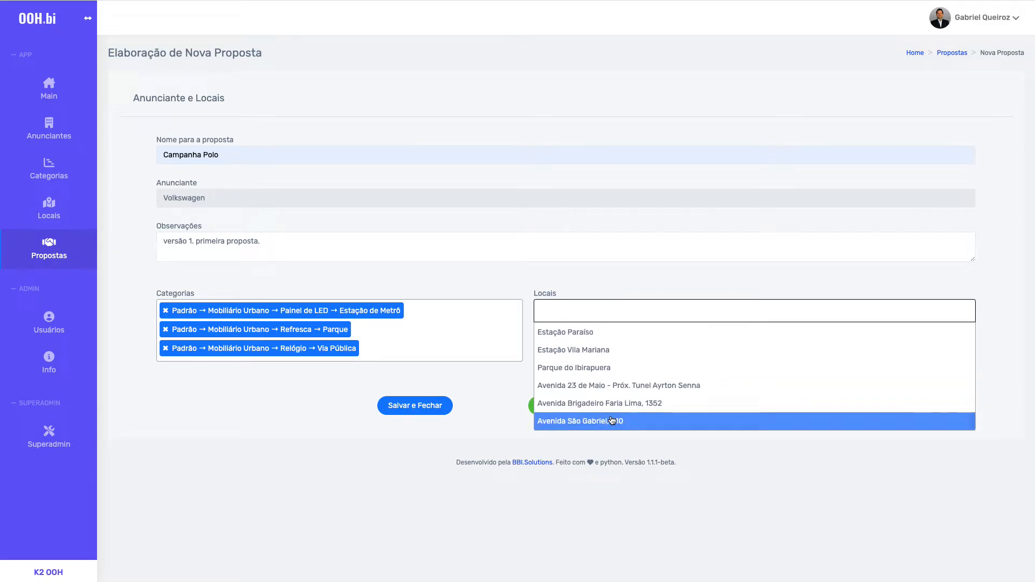
{"action": "scroll", "coordinate": [612, 421], "scroll_direction": "up", "scroll_amount": 2}
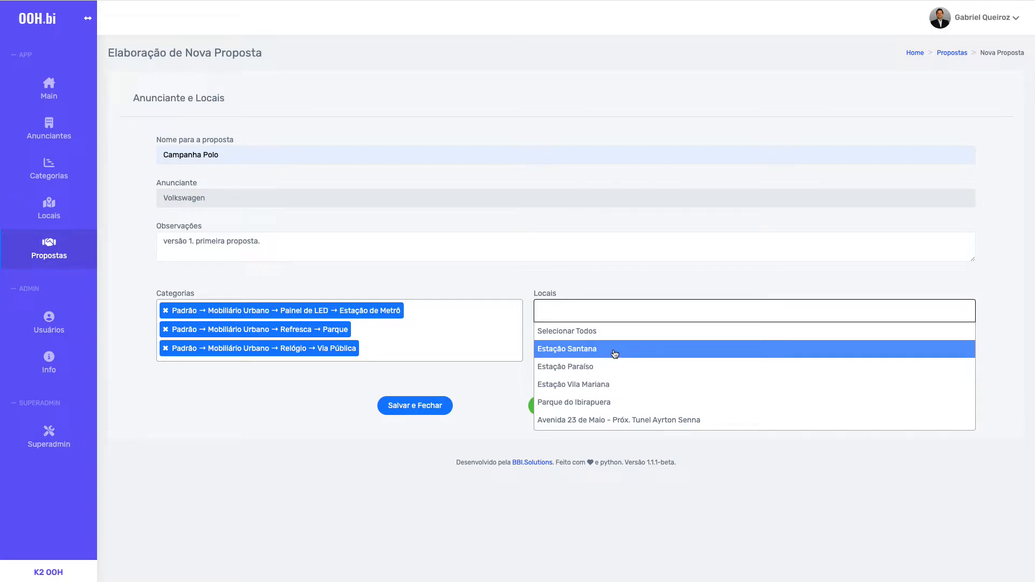
{"action": "left_click", "coordinate": [589, 350]}
{"action": "left_click", "coordinate": [642, 307]}
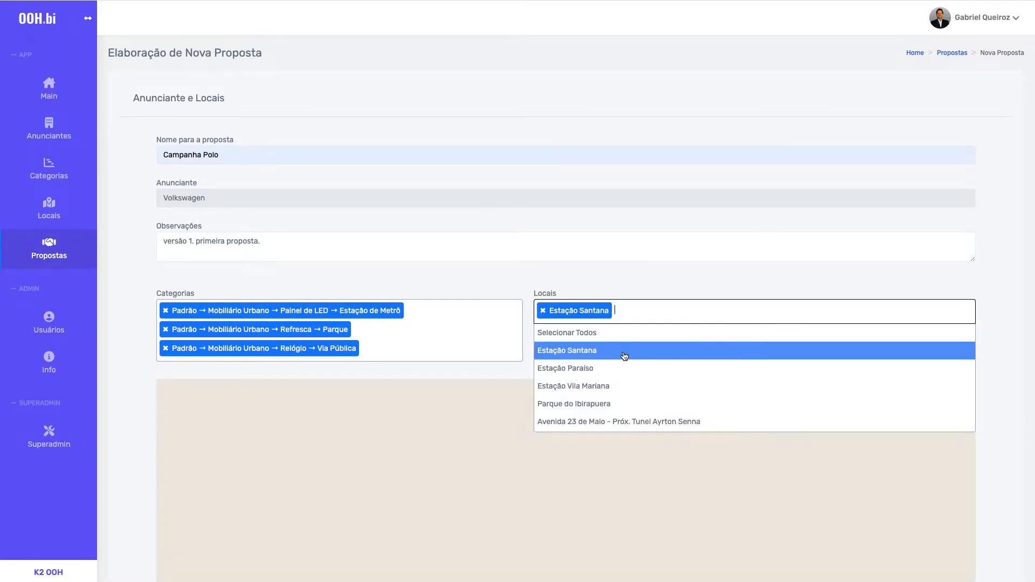
{"action": "left_click", "coordinate": [613, 368]}
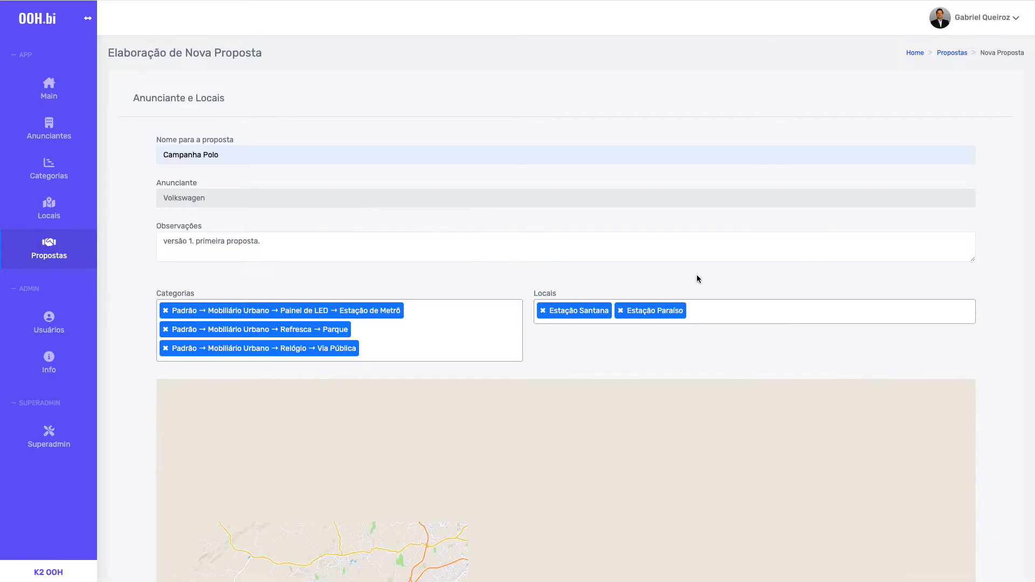
Add Parque do Ibirapuera, Avenida 23 de Maio - Próx. Tunel Ayrton Senna and Avenida São Gabriel, 310 to the proposal's locations
{"action": "scroll", "coordinate": [709, 330], "scroll_direction": "down", "scroll_amount": 2}
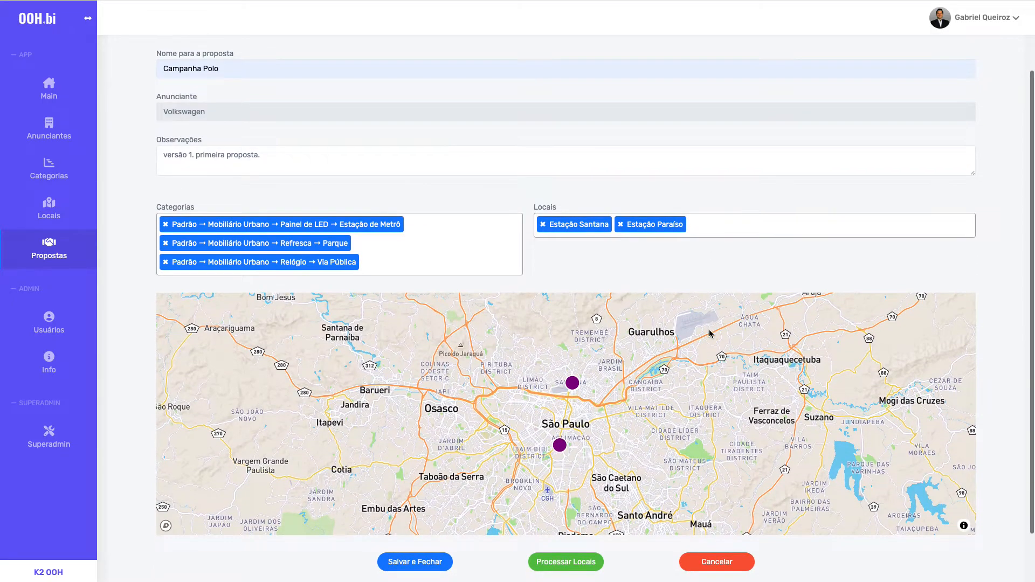
{"action": "left_click", "coordinate": [706, 222]}
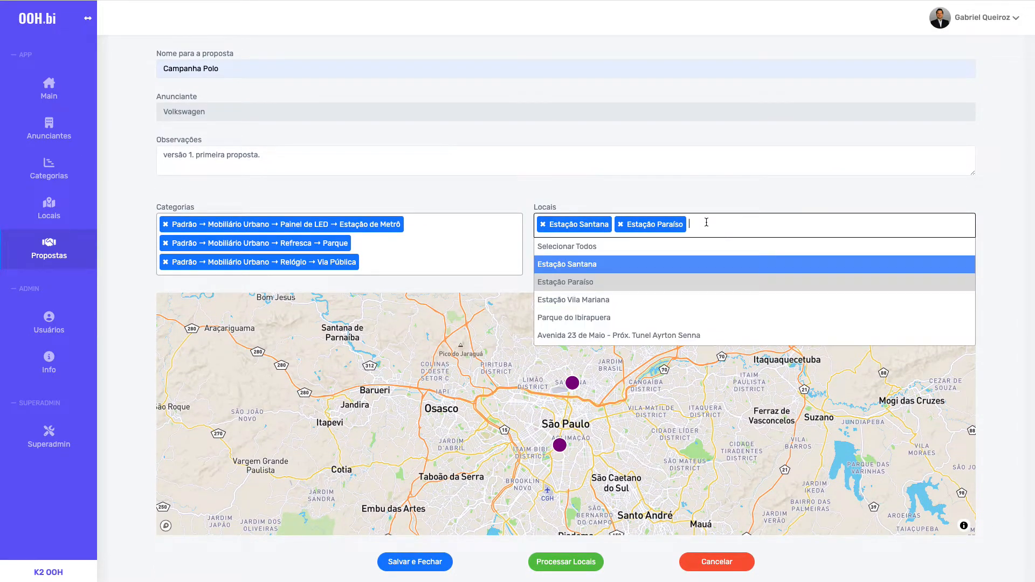
{"action": "left_click", "coordinate": [618, 319]}
{"action": "left_click", "coordinate": [814, 221]}
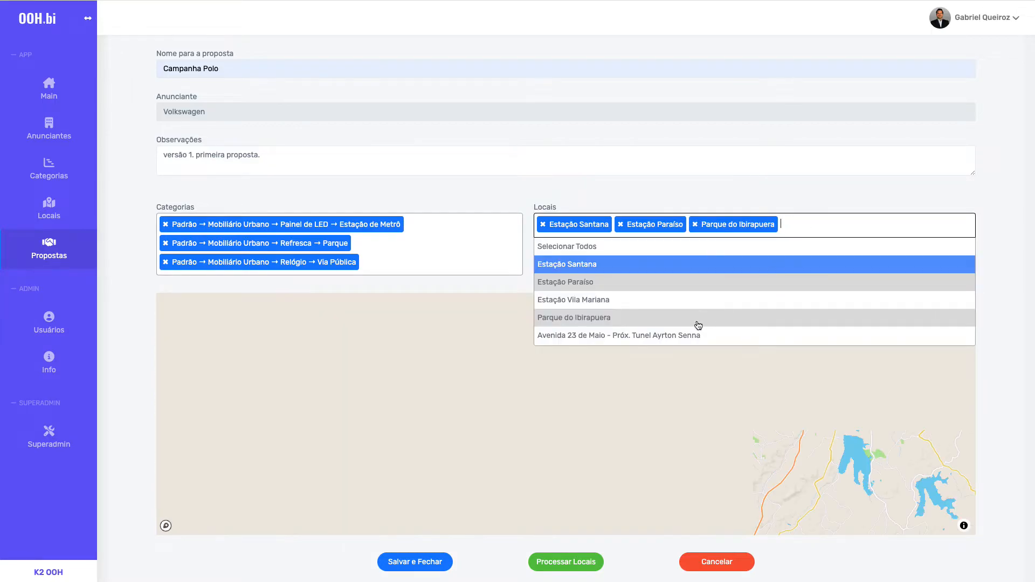
{"action": "scroll", "coordinate": [695, 332], "scroll_direction": "down", "scroll_amount": 2}
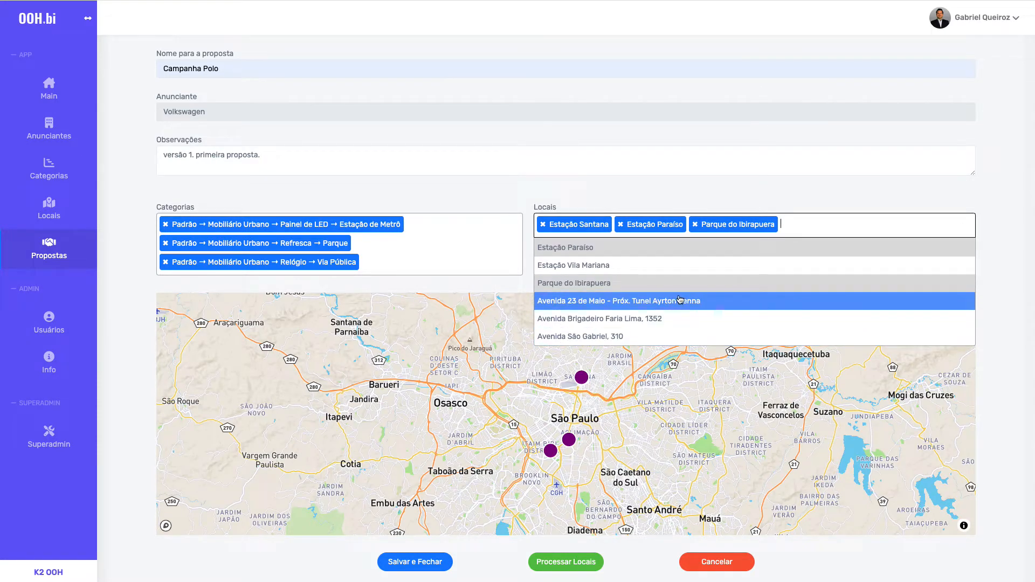
{"action": "left_click", "coordinate": [653, 301]}
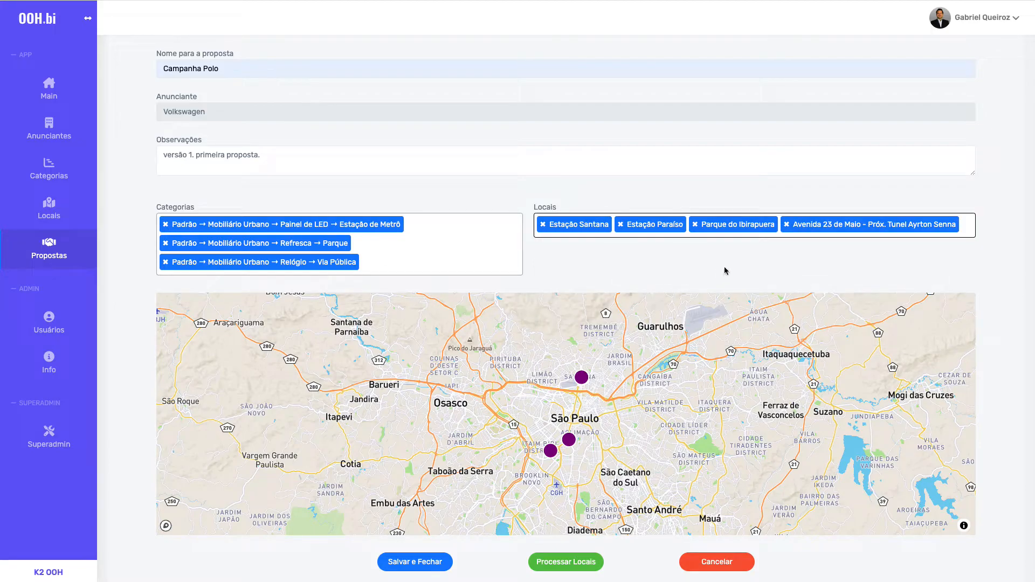
{"action": "left_click", "coordinate": [968, 226]}
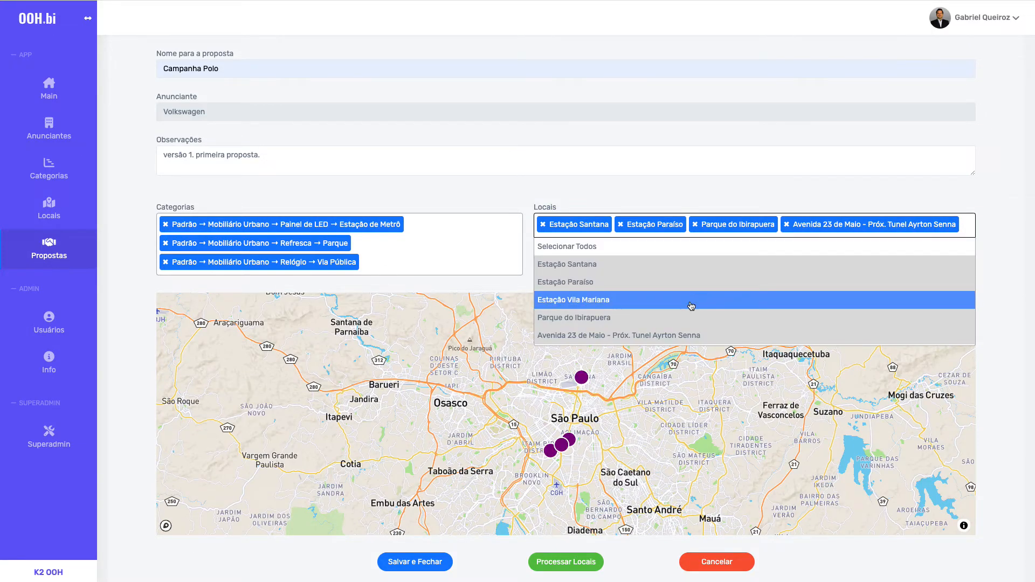
{"action": "scroll", "coordinate": [692, 306], "scroll_direction": "down", "scroll_amount": 2}
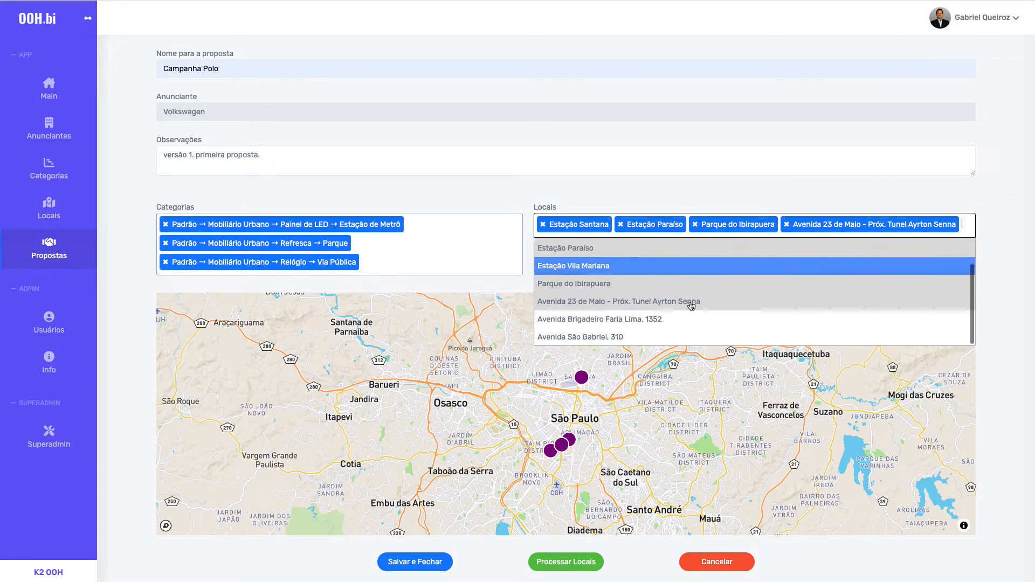
{"action": "left_click", "coordinate": [620, 338]}
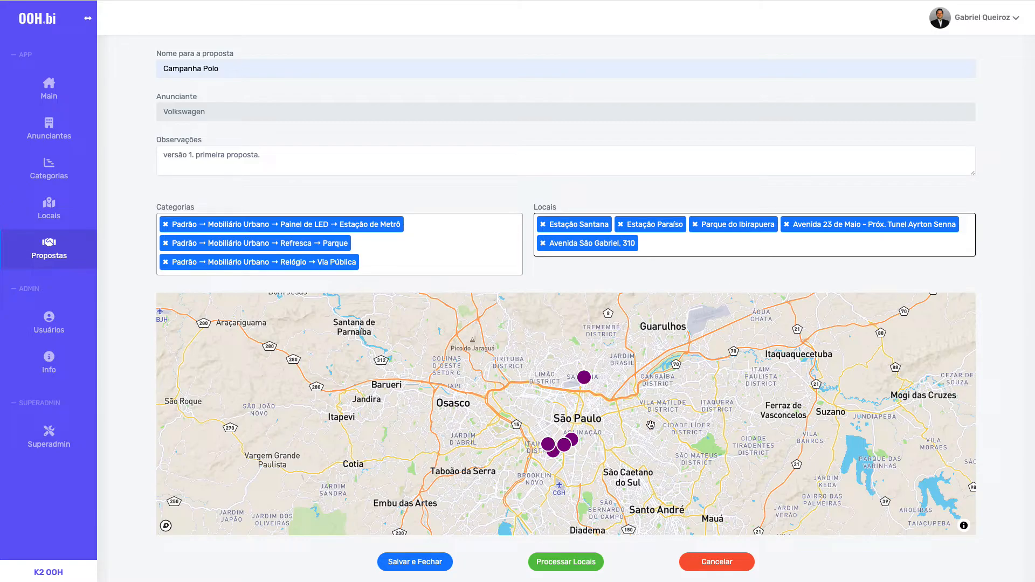
Keep Volkswagen as the advertiser and process the selected locations to generate the Campanha Polo report
{"action": "left_click", "coordinate": [854, 113]}
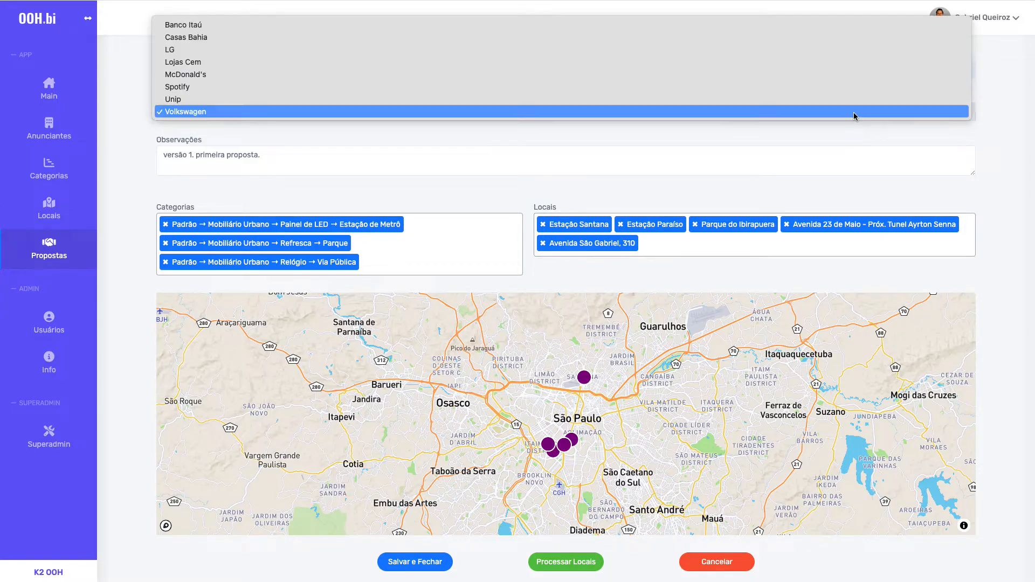
{"action": "left_click", "coordinate": [892, 141]}
{"action": "scroll", "coordinate": [891, 140], "scroll_direction": "up", "scroll_amount": 2}
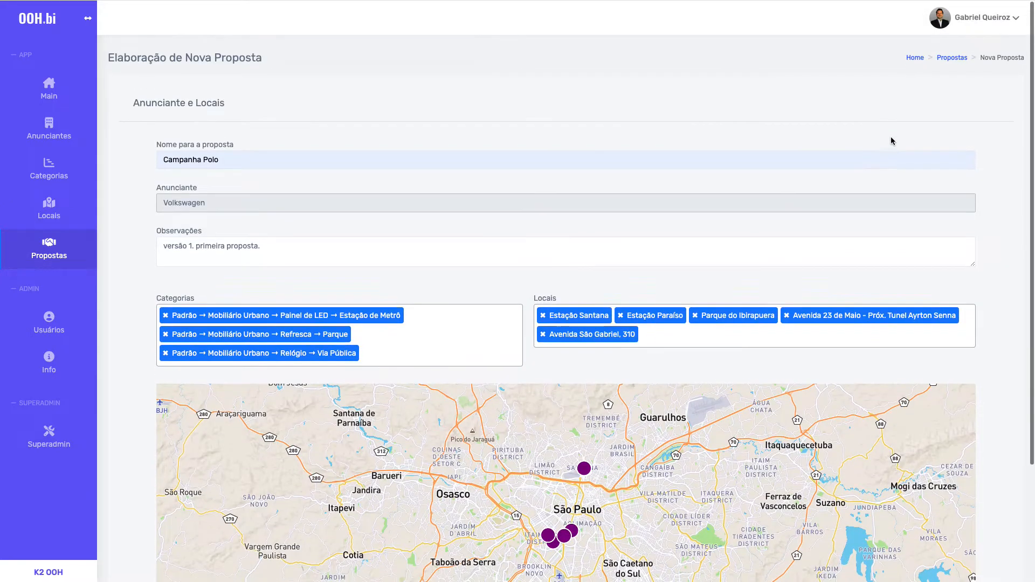
{"action": "scroll", "coordinate": [892, 140], "scroll_direction": "down", "scroll_amount": 4}
{"action": "left_click", "coordinate": [597, 505]}
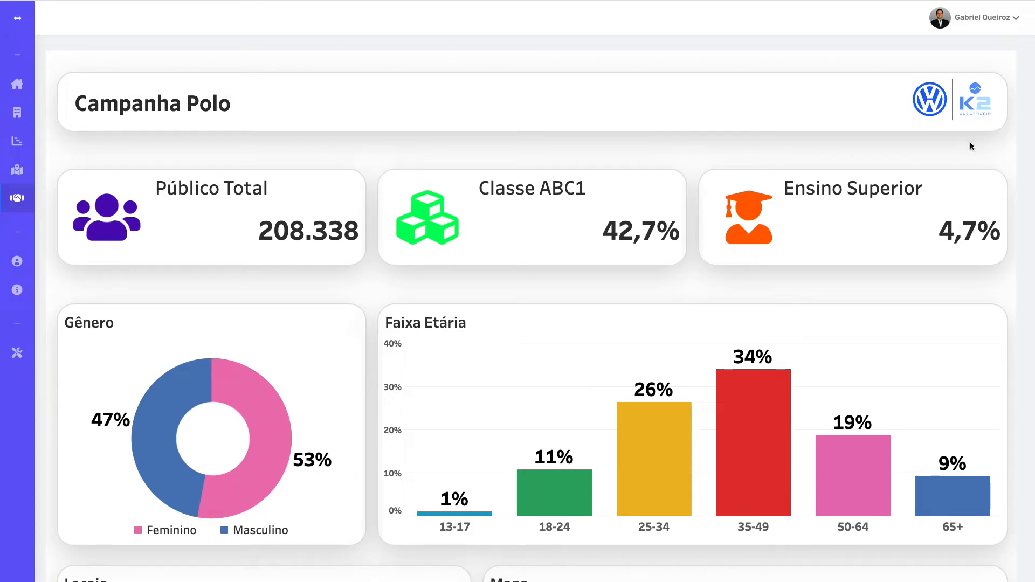
Examine the Campanha Polo report's audience totals, gender and age charts, location list, heat map and table of included locations
{"action": "scroll", "coordinate": [913, 148], "scroll_direction": "down", "scroll_amount": 1}
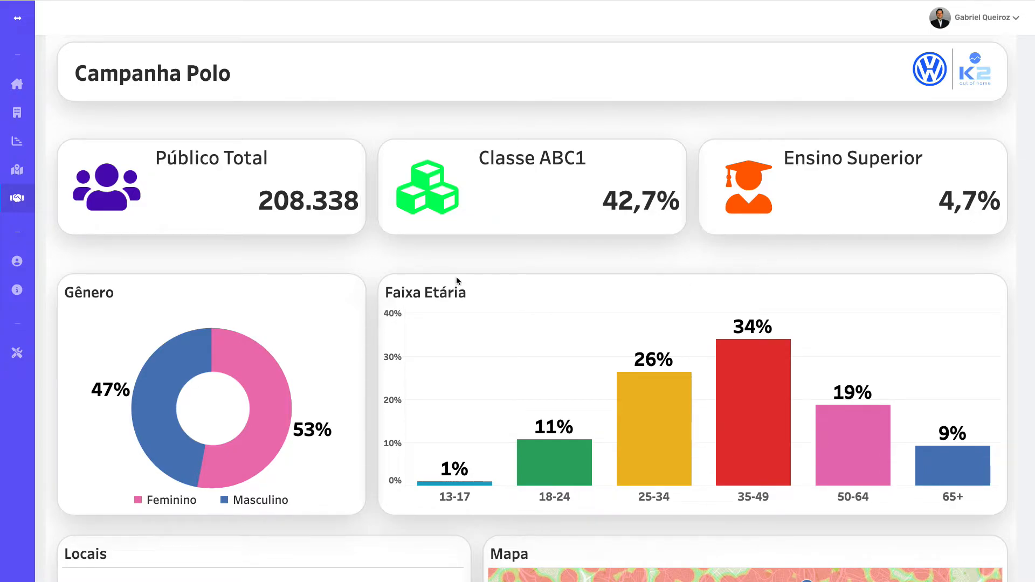
{"action": "scroll", "coordinate": [456, 277], "scroll_direction": "down", "scroll_amount": 2}
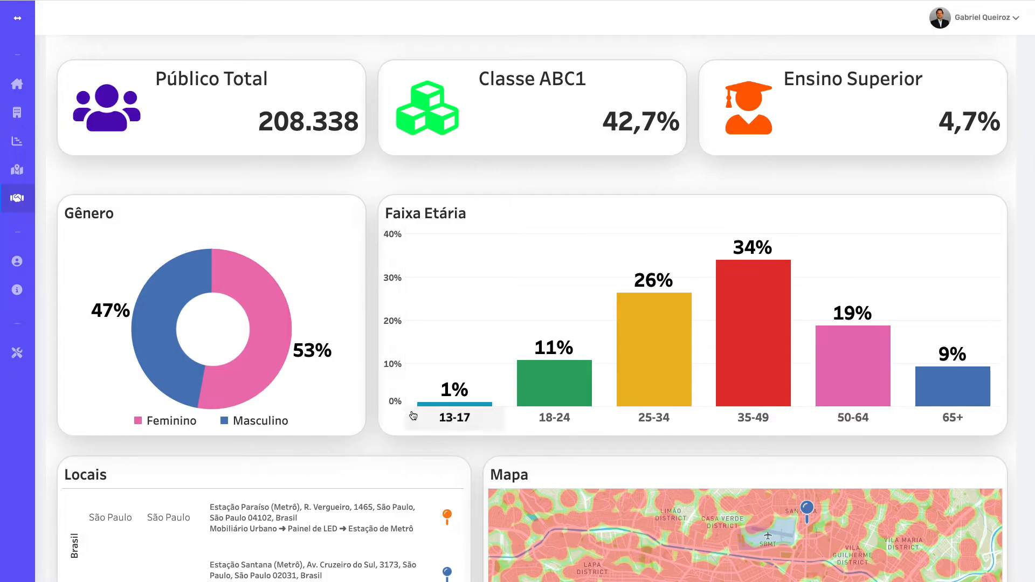
{"action": "scroll", "coordinate": [478, 464], "scroll_direction": "down", "scroll_amount": 5}
{"action": "scroll", "coordinate": [478, 462], "scroll_direction": "down", "scroll_amount": 1}
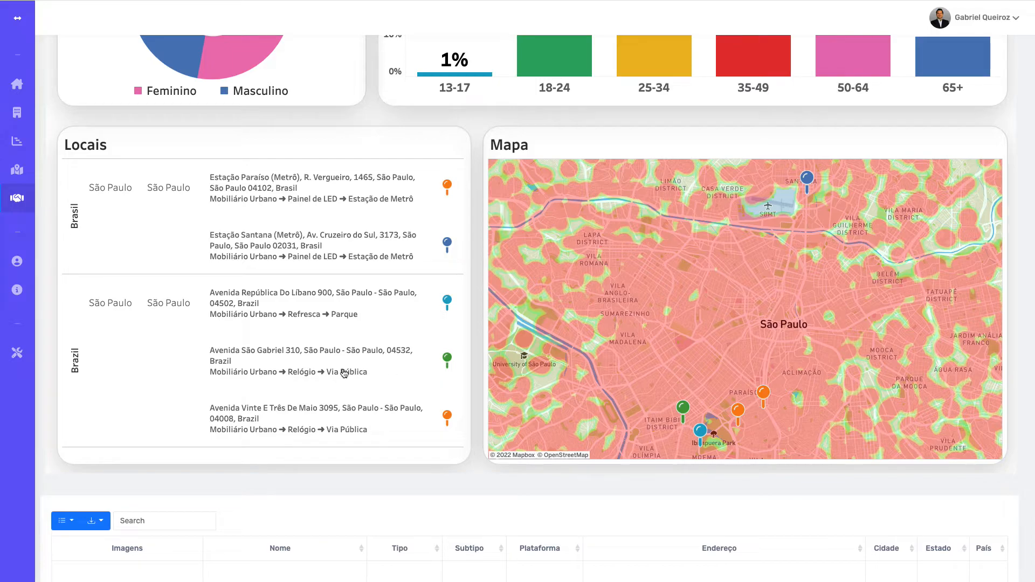
{"action": "scroll", "coordinate": [318, 391], "scroll_direction": "down", "scroll_amount": 1}
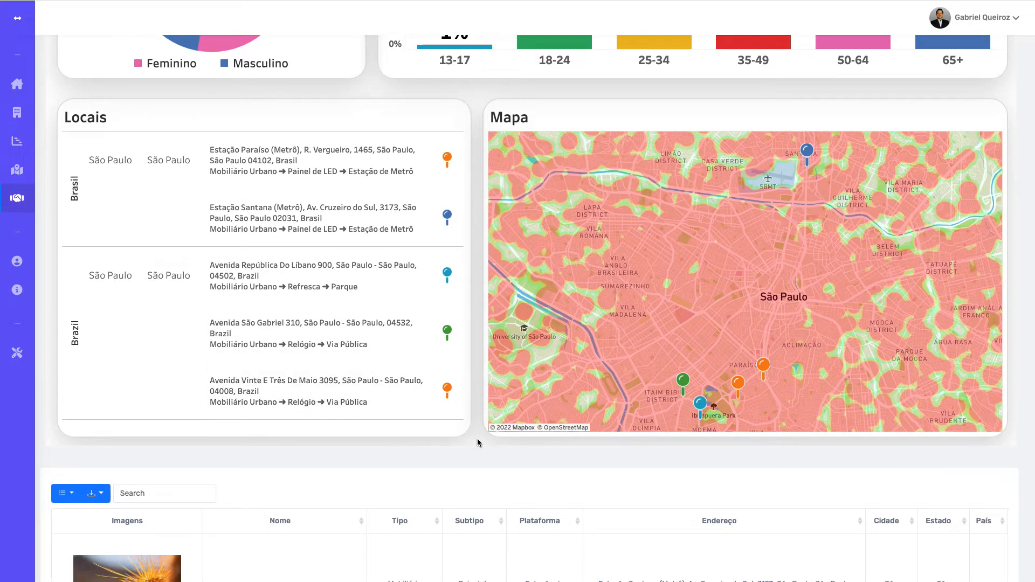
{"action": "scroll", "coordinate": [477, 443], "scroll_direction": "down", "scroll_amount": 6}
{"action": "scroll", "coordinate": [477, 443], "scroll_direction": "down", "scroll_amount": 1}
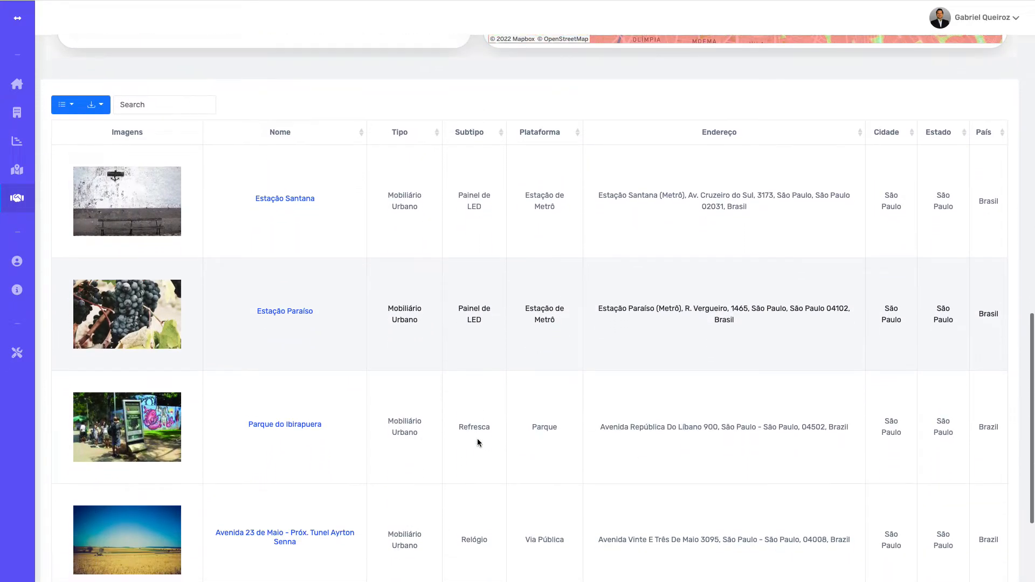
Leave the Campanha Polo report for the proposals list and open that proposal's segmentation definition
{"action": "scroll", "coordinate": [477, 443], "scroll_direction": "down", "scroll_amount": 1}
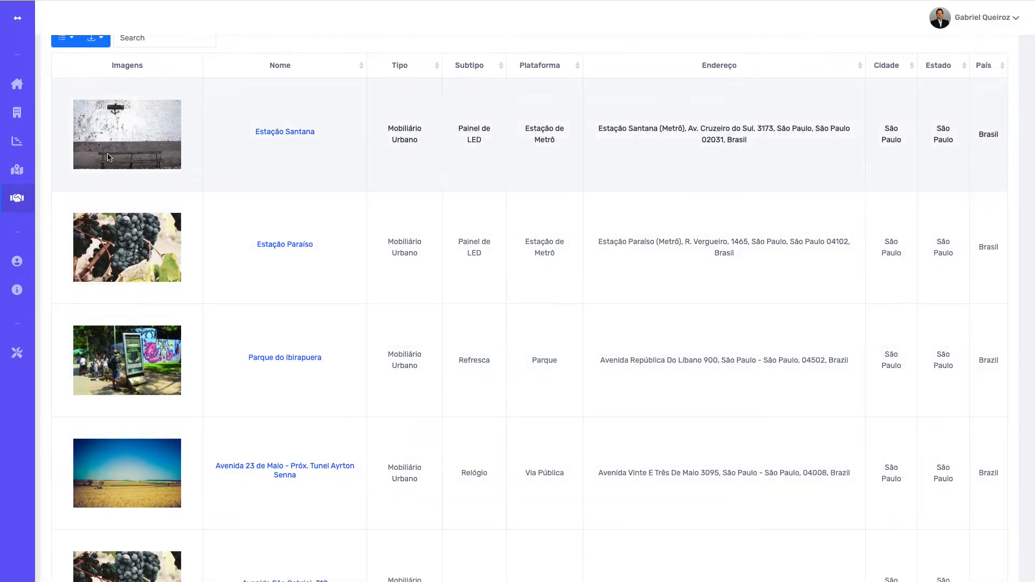
{"action": "scroll", "coordinate": [293, 426], "scroll_direction": "up", "scroll_amount": 1}
{"action": "scroll", "coordinate": [293, 424], "scroll_direction": "up", "scroll_amount": 1}
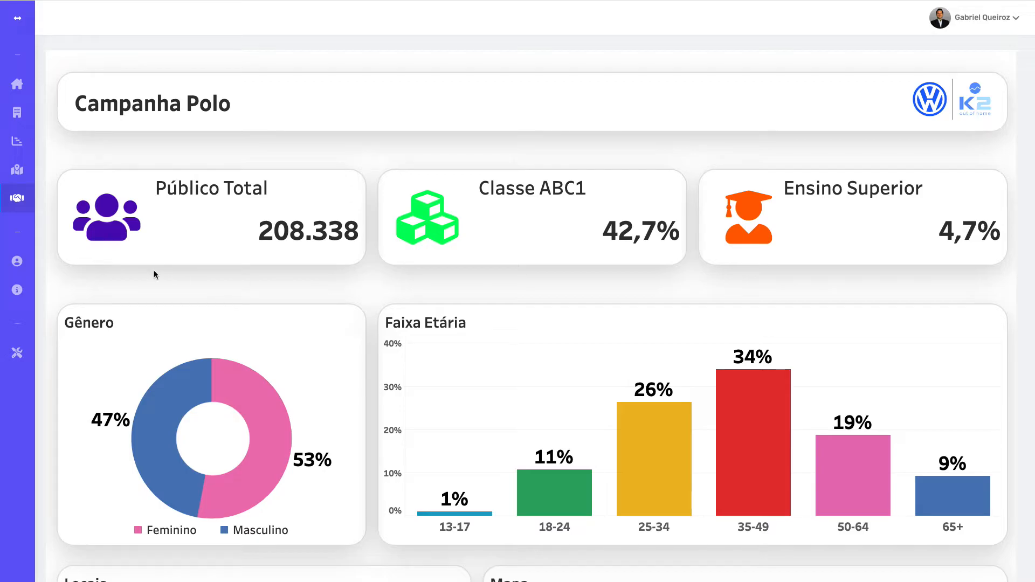
{"action": "left_click", "coordinate": [21, 202]}
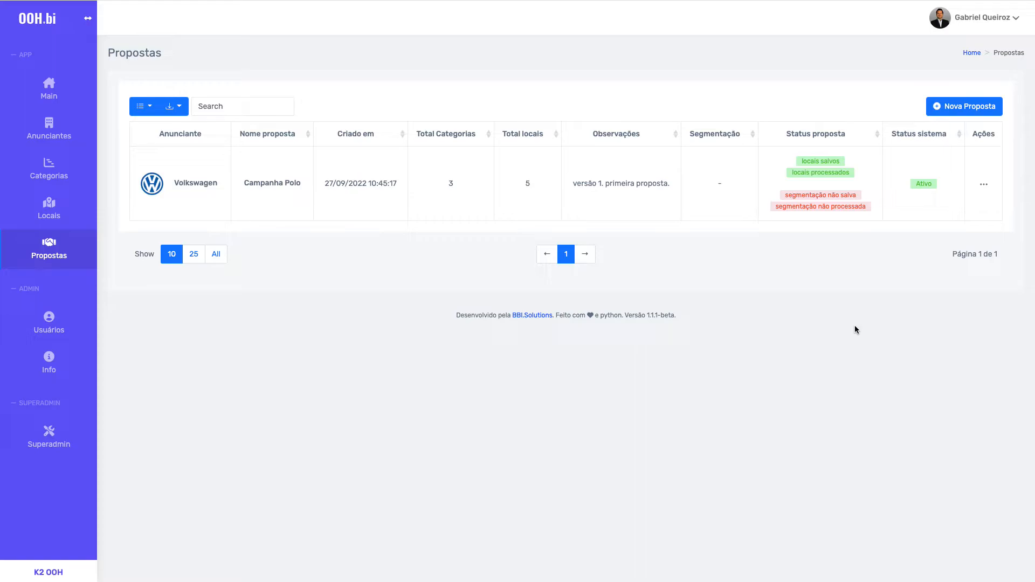
{"action": "left_click", "coordinate": [983, 184]}
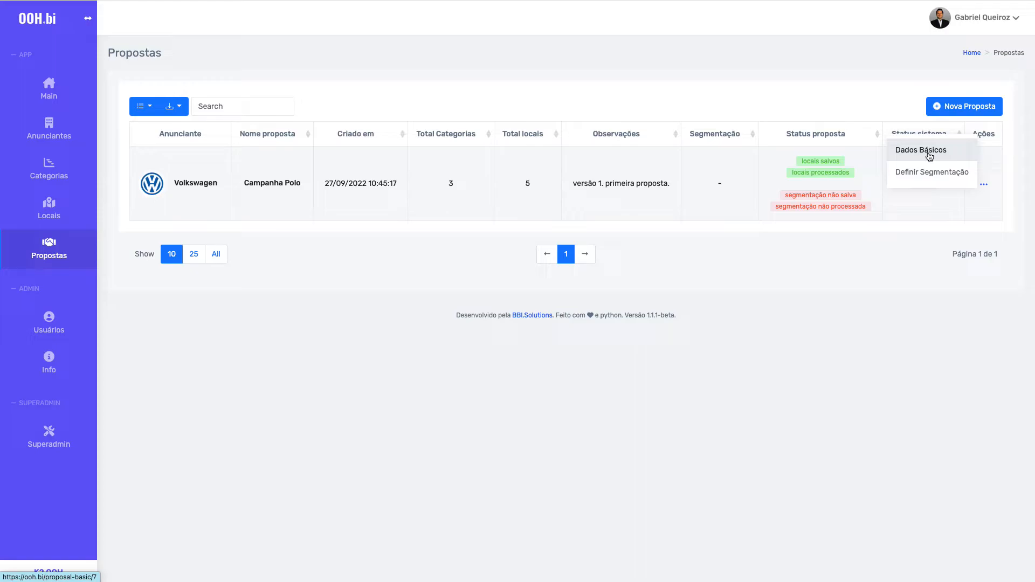
{"action": "left_click", "coordinate": [940, 180]}
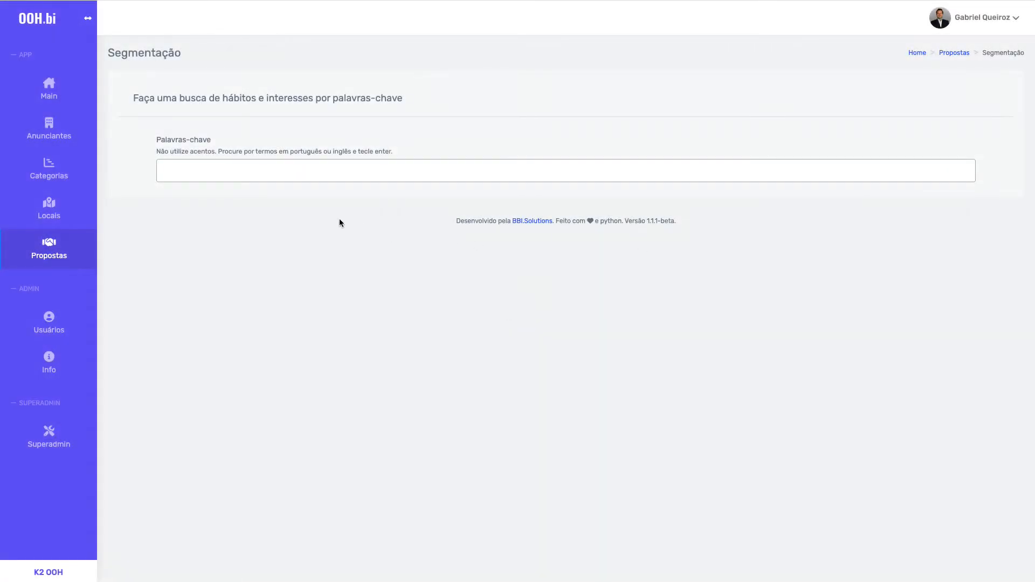
Search for audience habits and interests with the keyword volkswagen and look over the results
{"action": "left_click", "coordinate": [276, 172]}
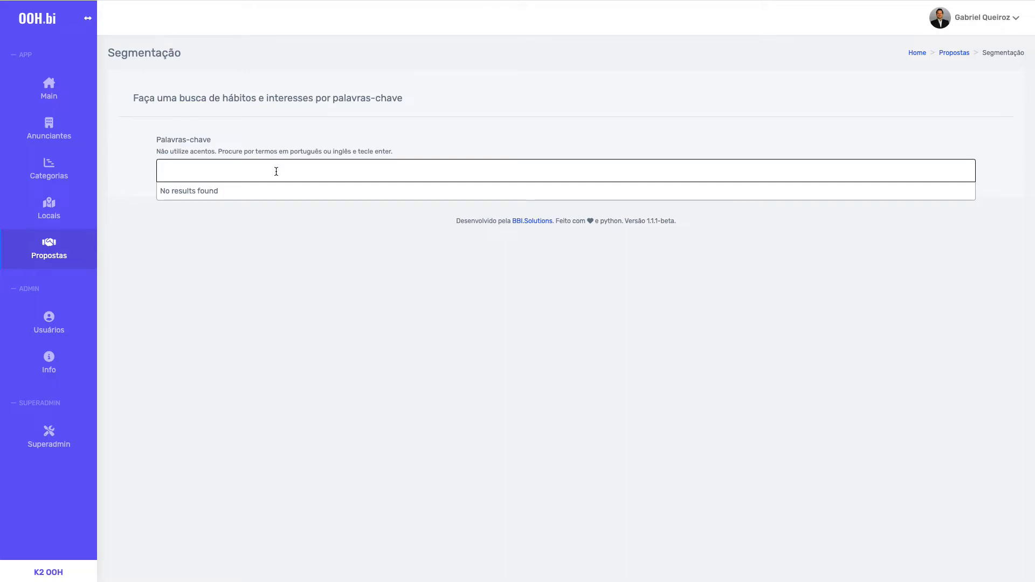
{"action": "type", "text": "volk"}
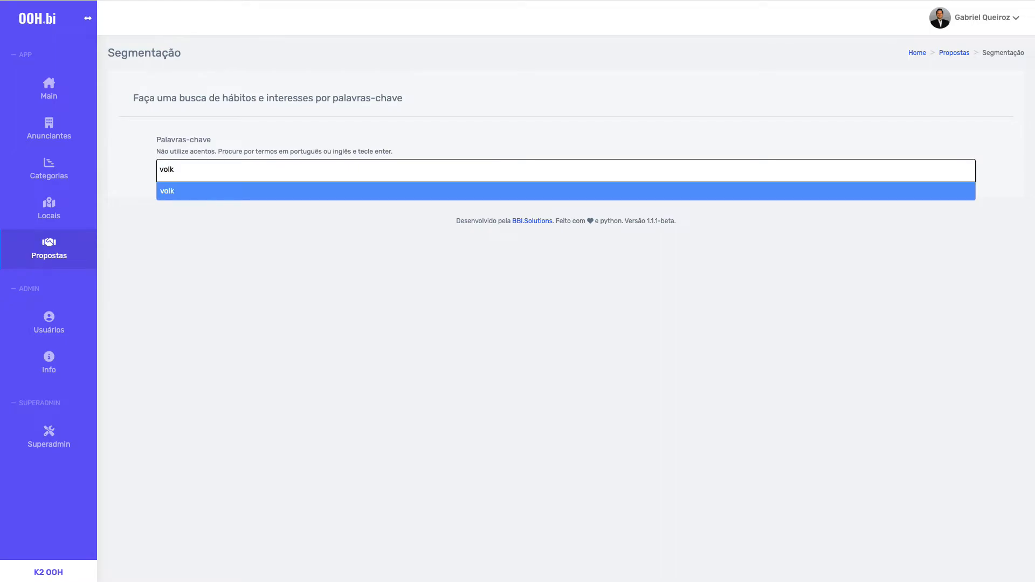
{"action": "type", "text": "swagen"}
{"action": "key", "text": "Return"}
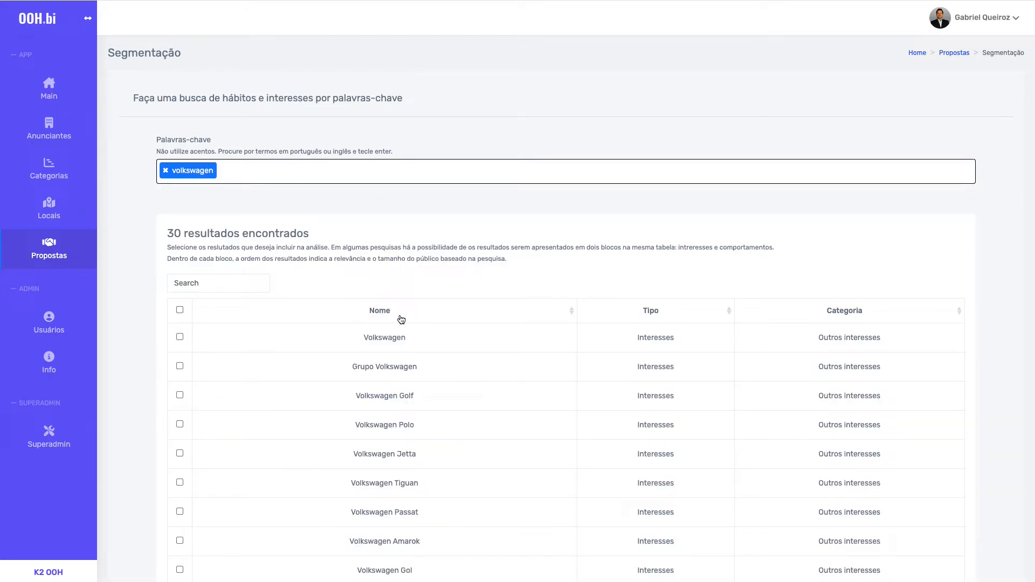
{"action": "scroll", "coordinate": [387, 377], "scroll_direction": "down", "scroll_amount": 1}
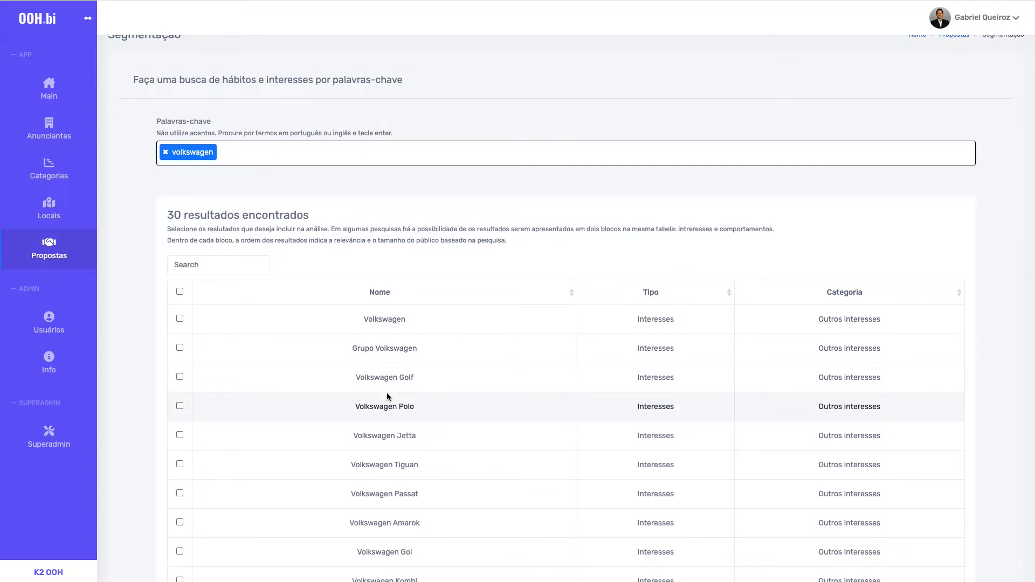
{"action": "scroll", "coordinate": [387, 393], "scroll_direction": "down", "scroll_amount": 1}
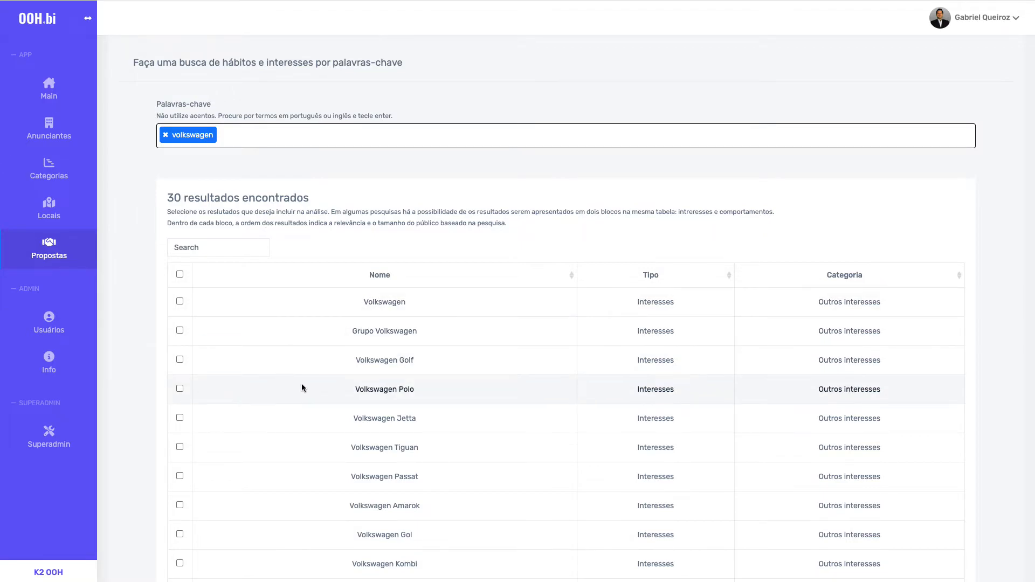
{"action": "scroll", "coordinate": [340, 406], "scroll_direction": "up", "scroll_amount": 1}
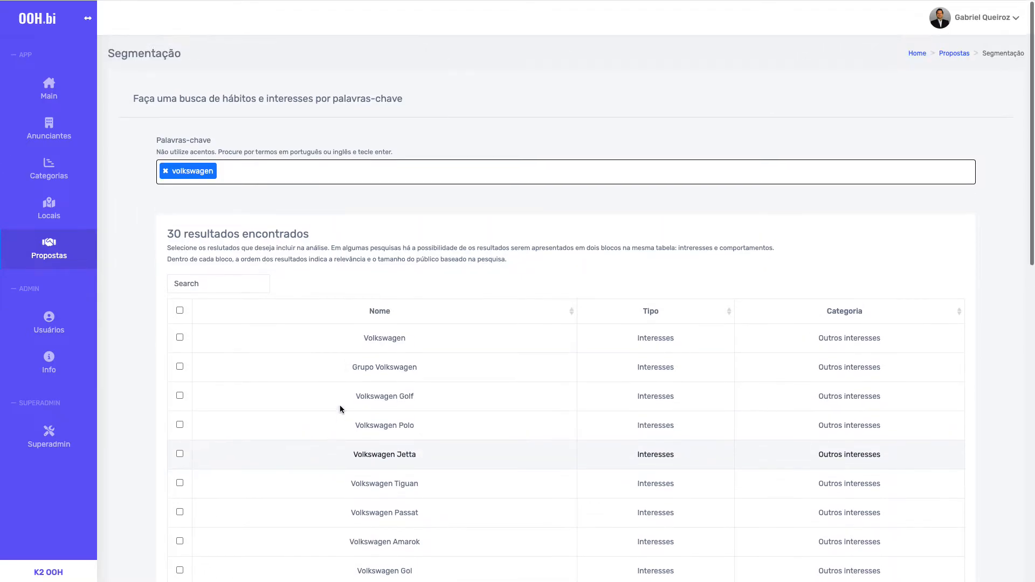
Add carro as a second keyword and look through the full list of combined interest results
{"action": "left_click", "coordinate": [265, 173]}
{"action": "type", "text": "carro"}
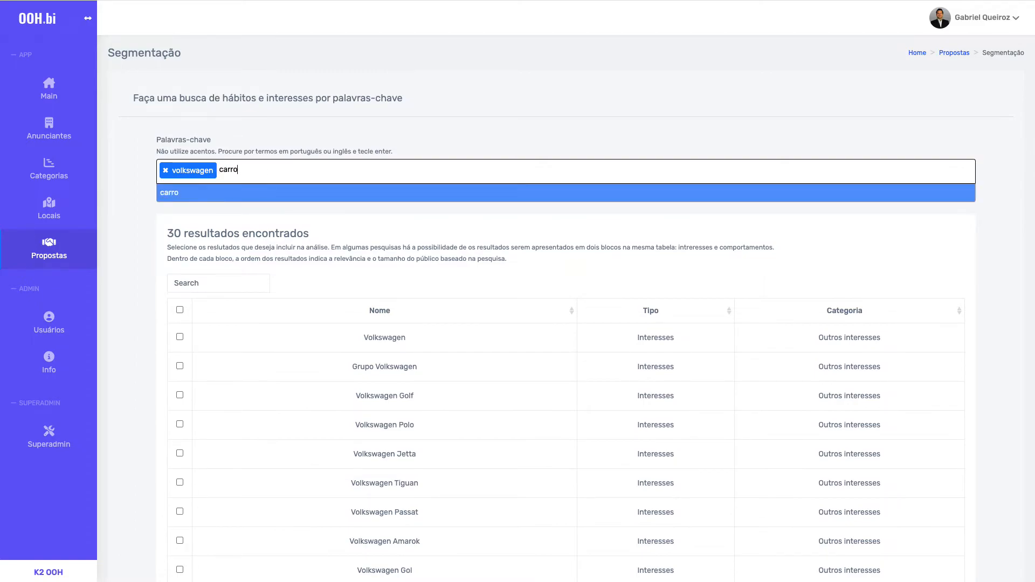
{"action": "key", "text": "Return"}
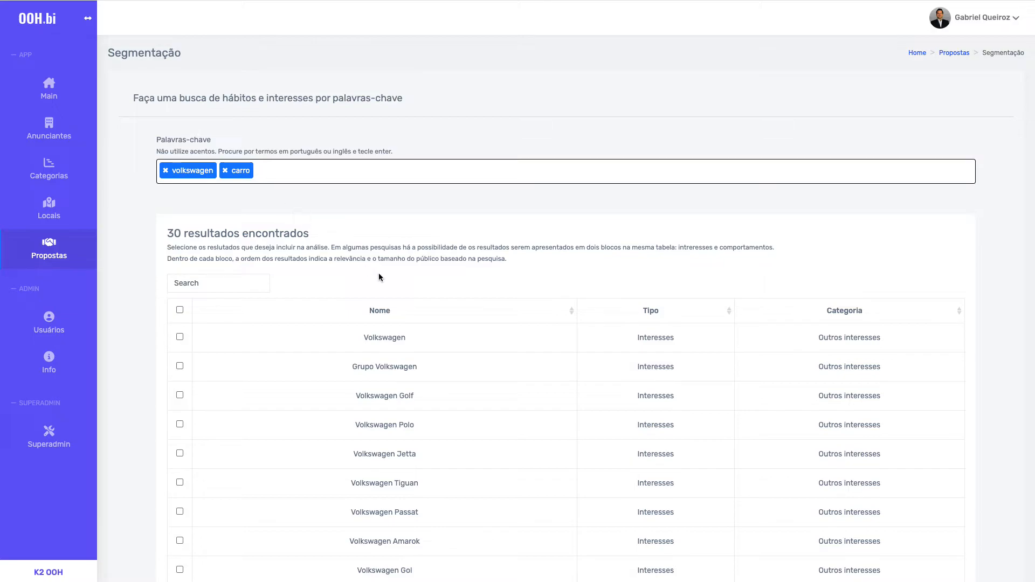
{"action": "scroll", "coordinate": [386, 354], "scroll_direction": "down", "scroll_amount": 1}
{"action": "scroll", "coordinate": [386, 358], "scroll_direction": "down", "scroll_amount": 2}
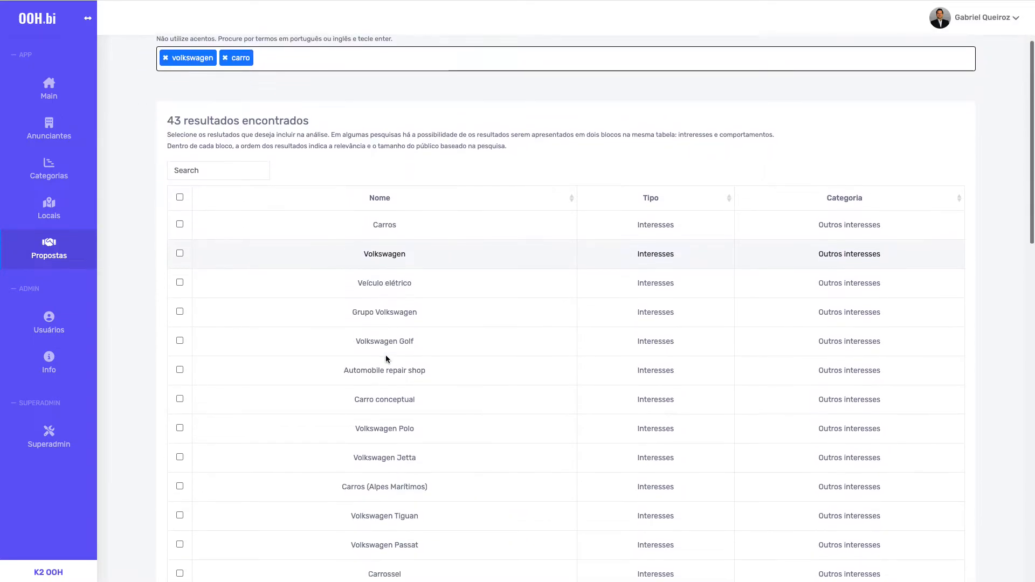
{"action": "scroll", "coordinate": [386, 358], "scroll_direction": "down", "scroll_amount": 1}
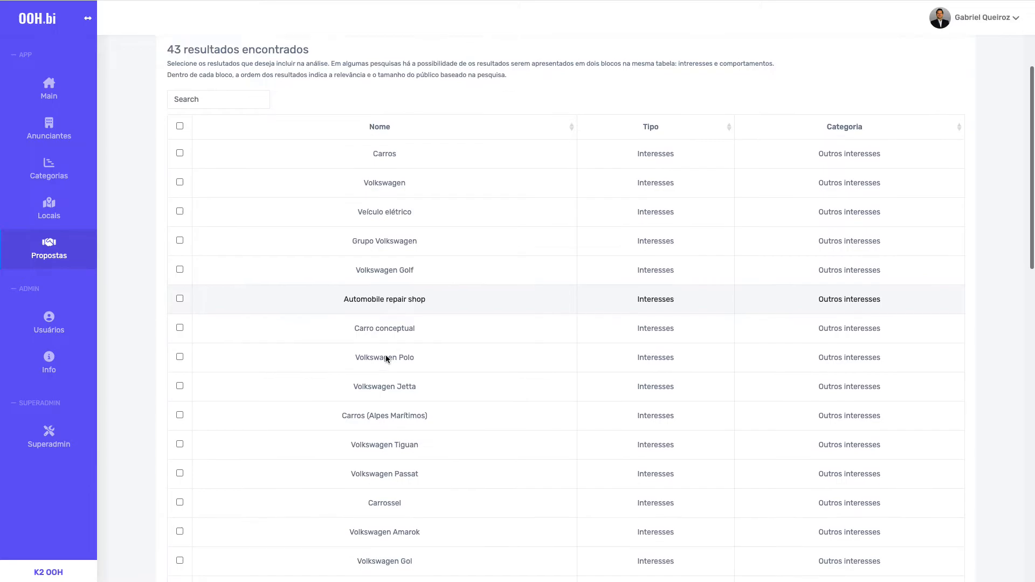
{"action": "scroll", "coordinate": [261, 267], "scroll_direction": "up", "scroll_amount": 3}
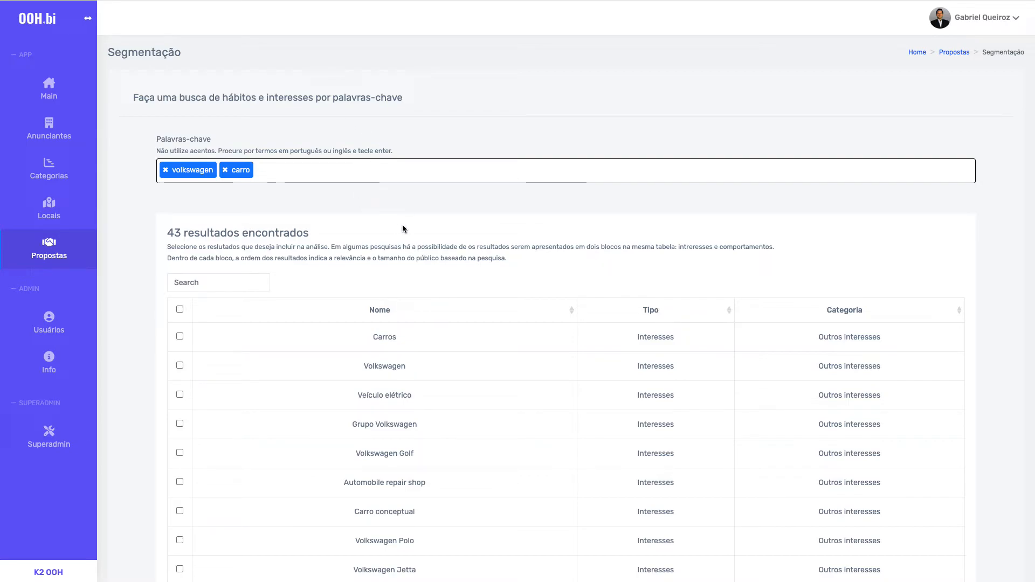
{"action": "scroll", "coordinate": [482, 391], "scroll_direction": "down", "scroll_amount": 2}
{"action": "scroll", "coordinate": [482, 392], "scroll_direction": "down", "scroll_amount": 13}
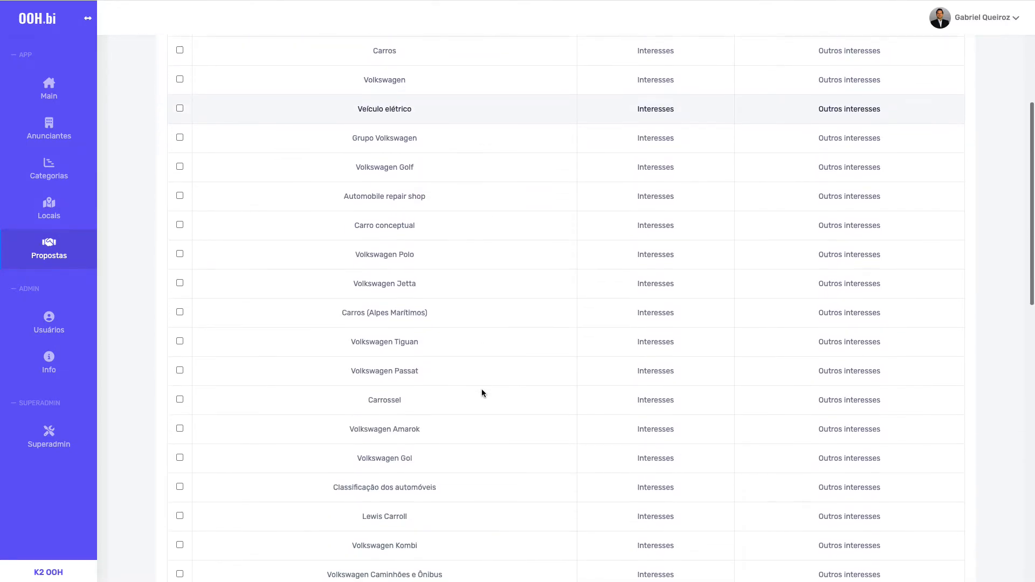
{"action": "scroll", "coordinate": [481, 393], "scroll_direction": "down", "scroll_amount": 3}
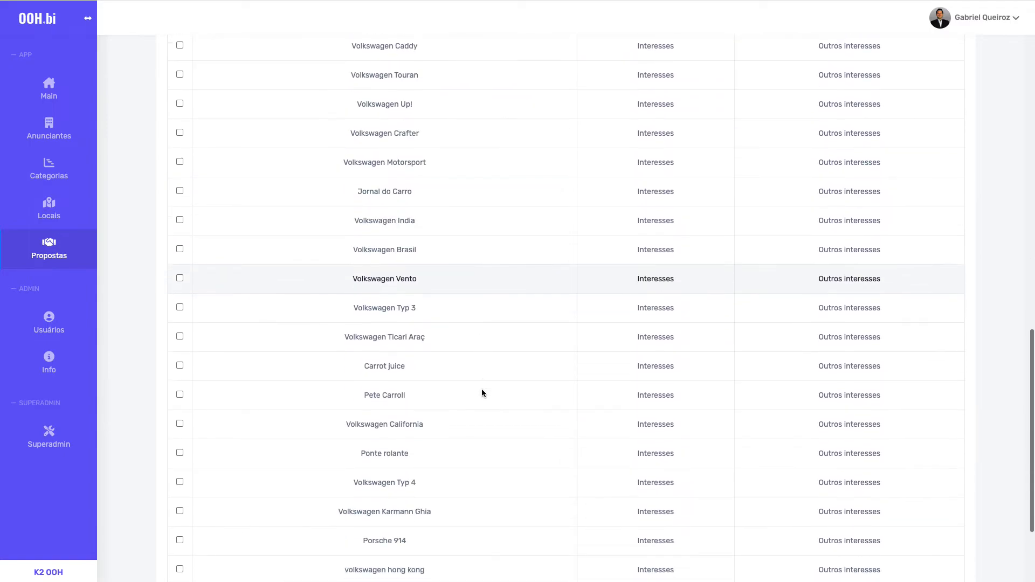
{"action": "scroll", "coordinate": [482, 393], "scroll_direction": "down", "scroll_amount": 2}
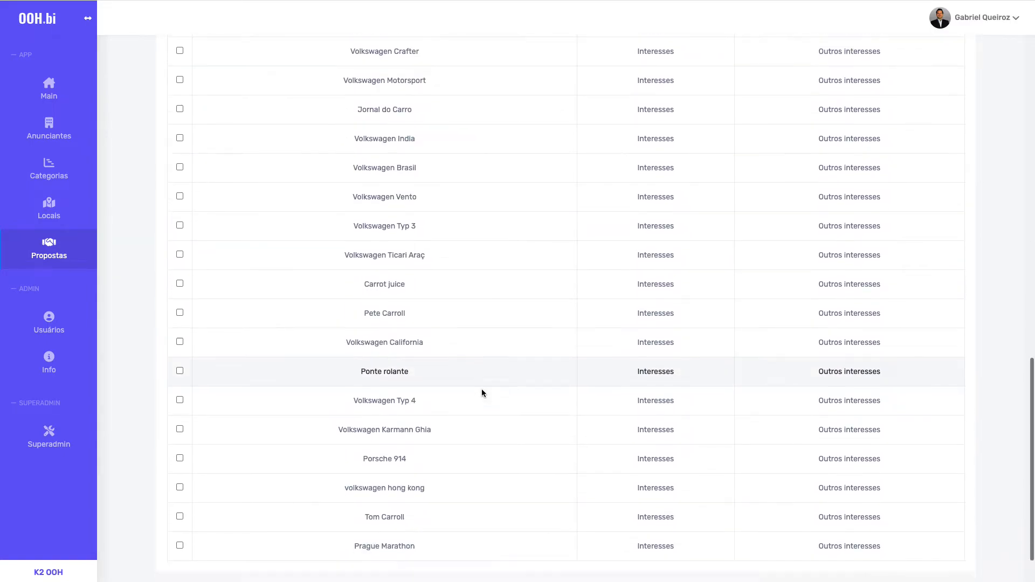
{"action": "scroll", "coordinate": [481, 392], "scroll_direction": "up", "scroll_amount": 13}
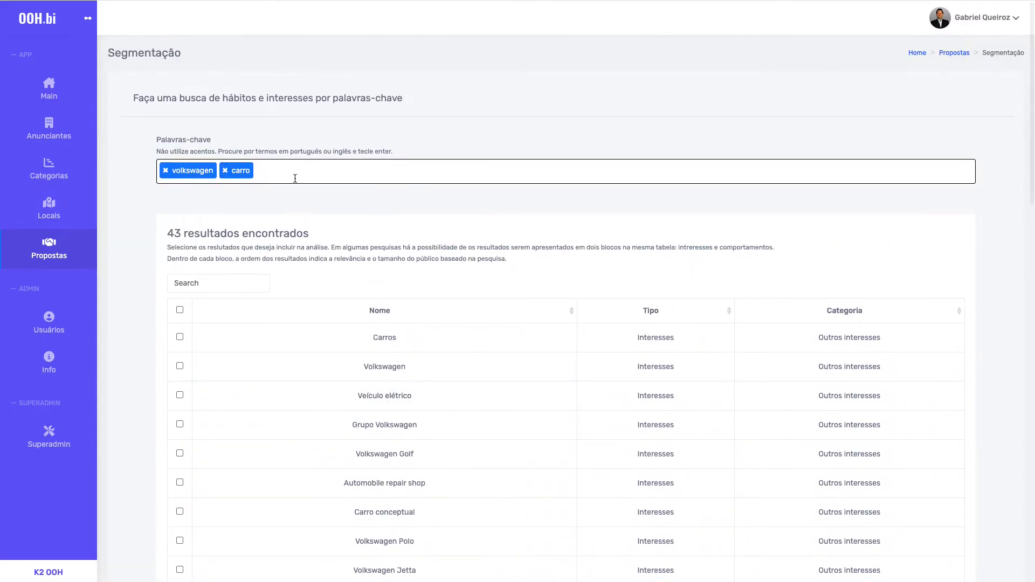
Add icarros and webmotors to the segmentation search keywords
{"action": "left_click", "coordinate": [292, 173]}
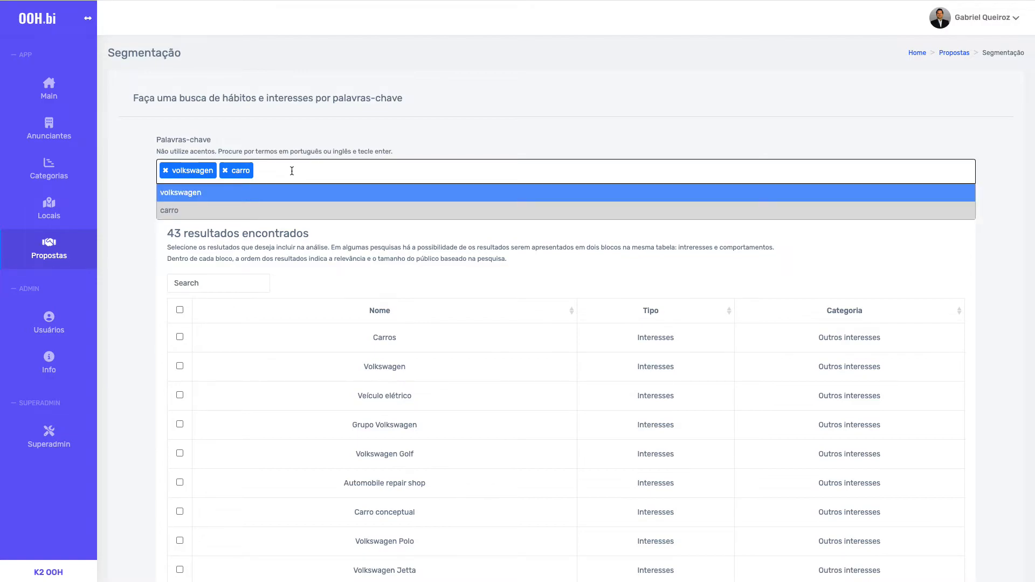
{"action": "type", "text": "icarros"}
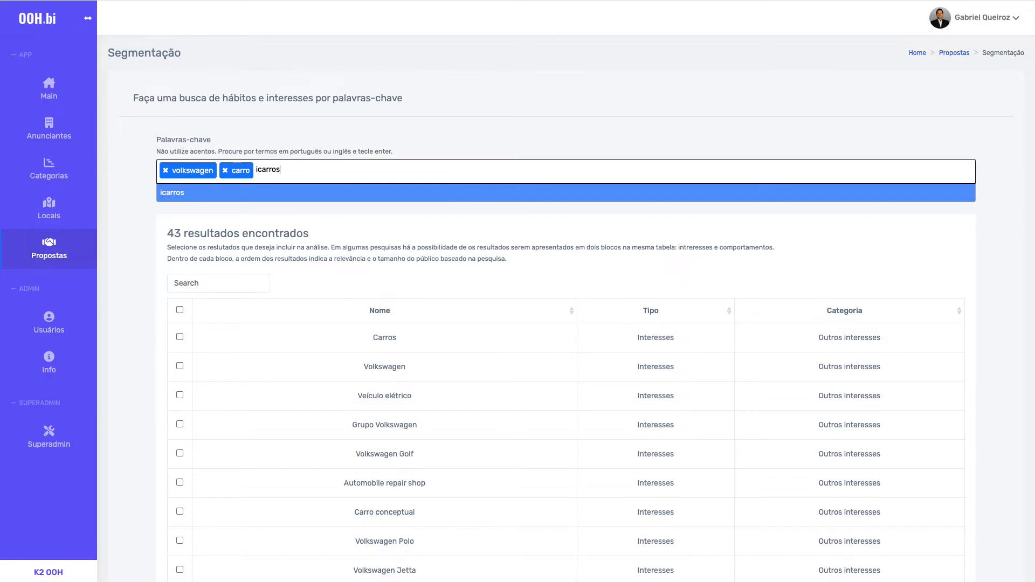
{"action": "key", "text": "Return"}
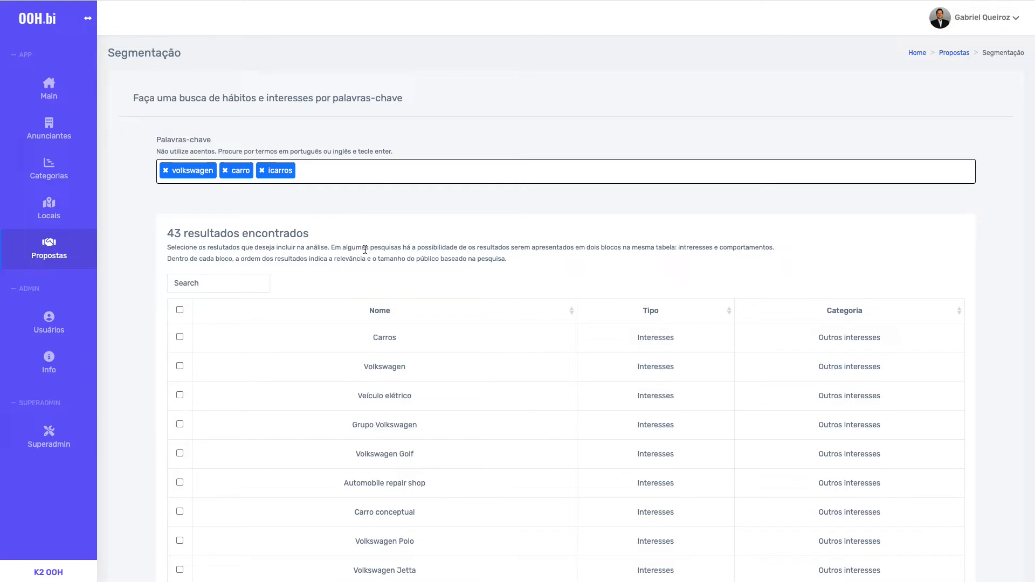
{"action": "left_click", "coordinate": [339, 179]}
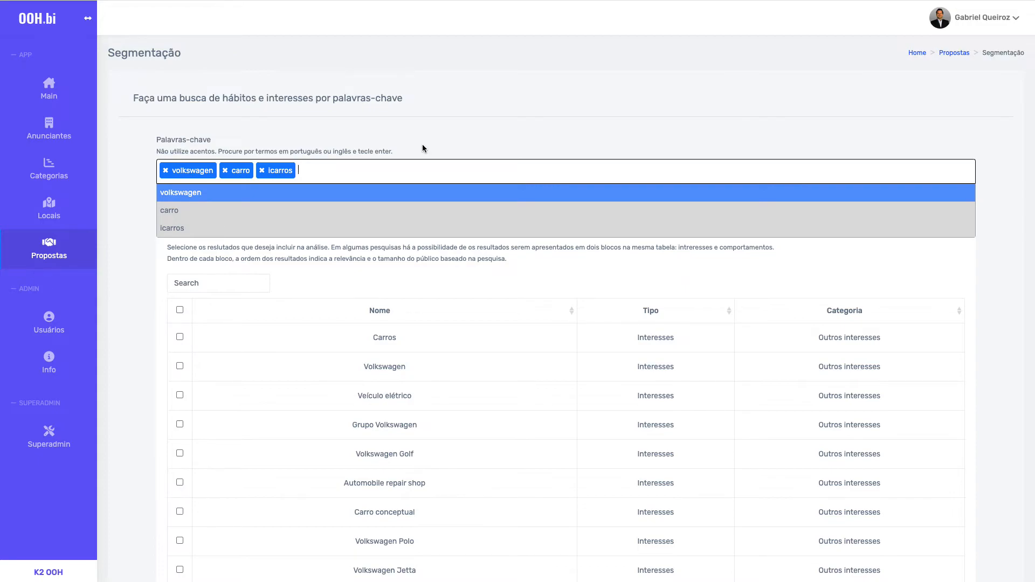
{"action": "type", "text": "webmotors"}
{"action": "key", "text": "Return"}
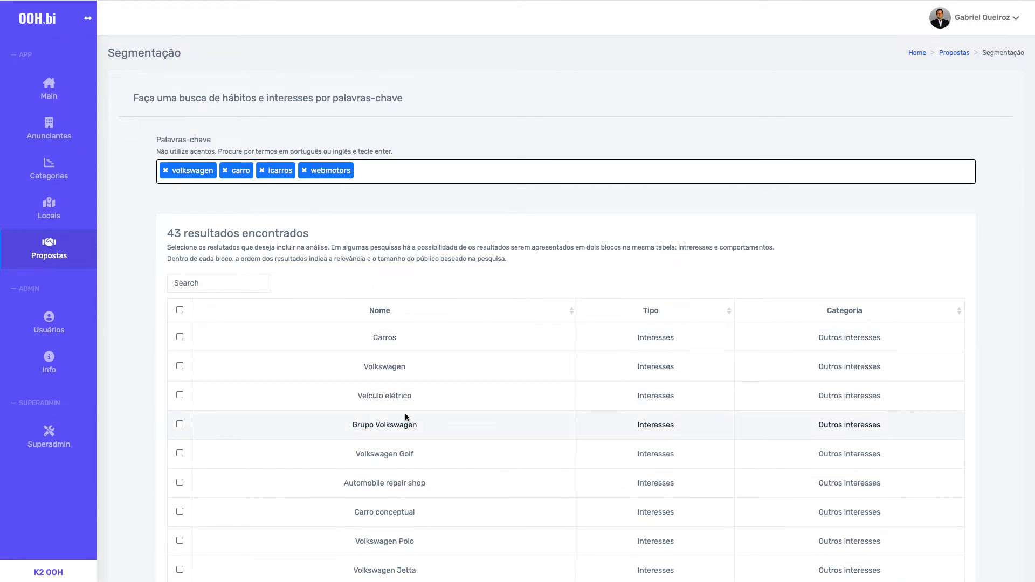
{"action": "scroll", "coordinate": [406, 415], "scroll_direction": "down", "scroll_amount": 1}
{"action": "scroll", "coordinate": [406, 415], "scroll_direction": "up", "scroll_amount": 1}
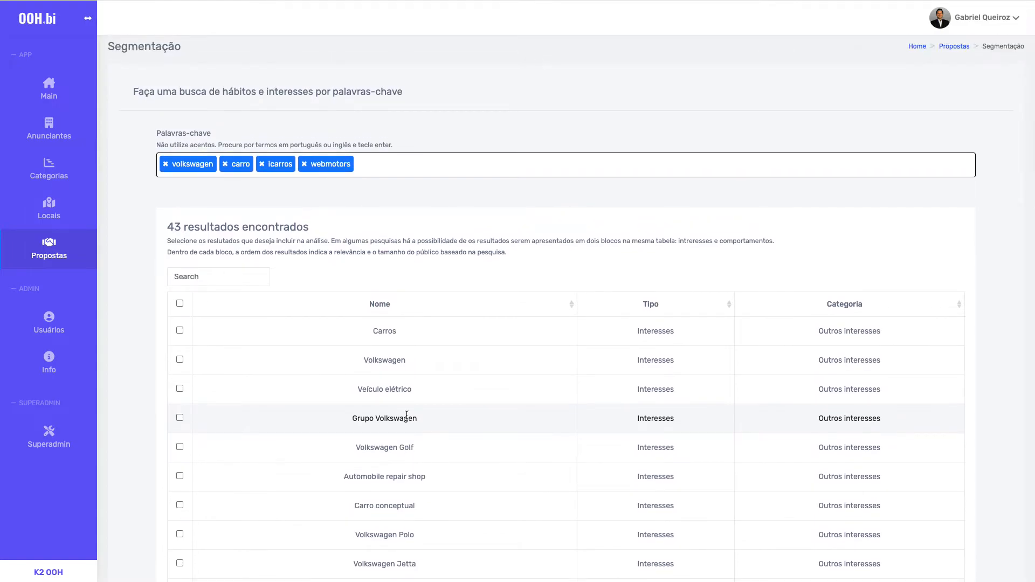
{"action": "scroll", "coordinate": [437, 359], "scroll_direction": "up", "scroll_amount": 1}
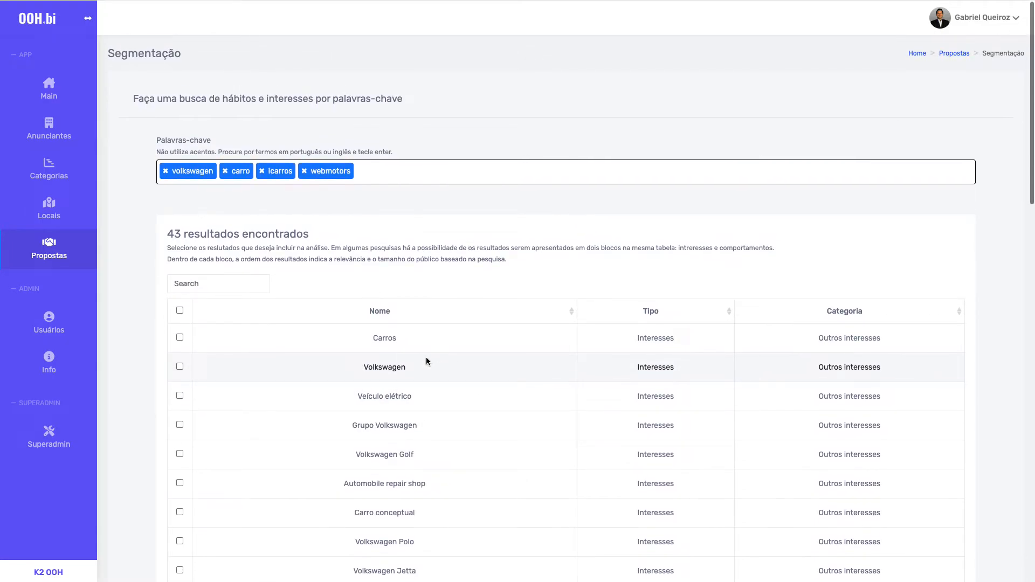
Select the Carros, Volkswagen and Volkswagen Polo interests for the proposal's segmentation
{"action": "left_click", "coordinate": [179, 336]}
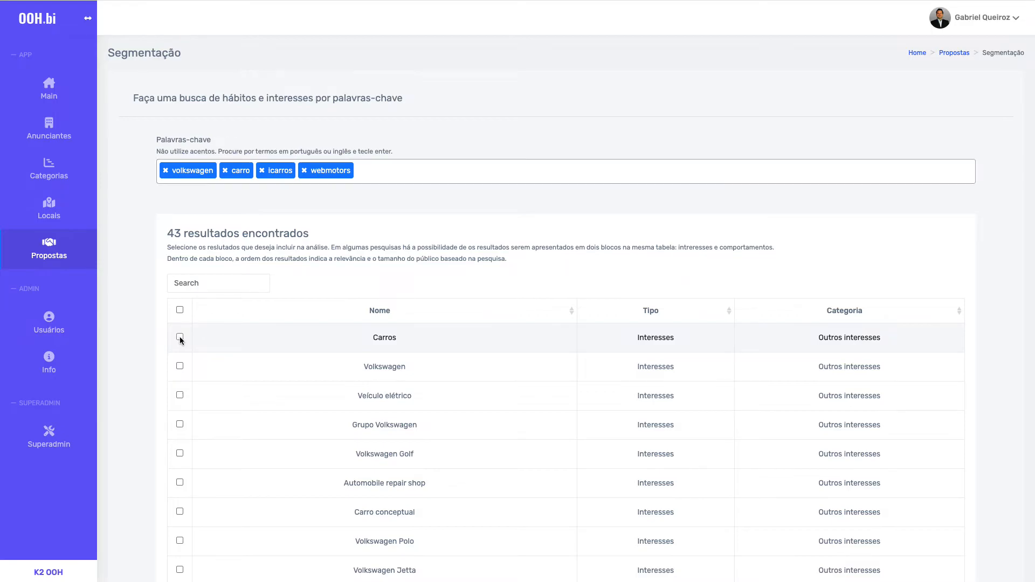
{"action": "scroll", "coordinate": [160, 399], "scroll_direction": "down", "scroll_amount": 3}
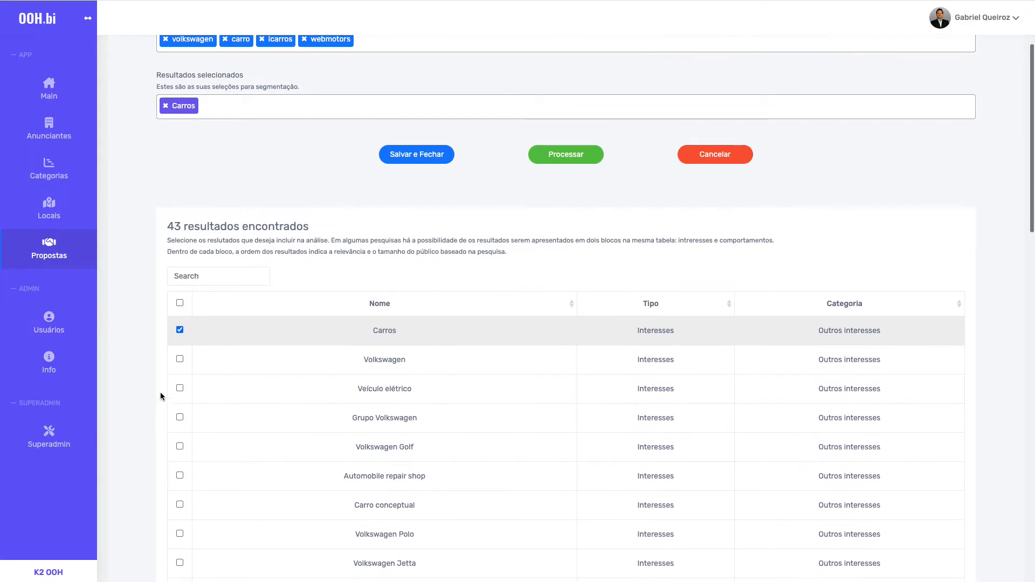
{"action": "left_click", "coordinate": [180, 359]}
{"action": "scroll", "coordinate": [157, 425], "scroll_direction": "down", "scroll_amount": 2}
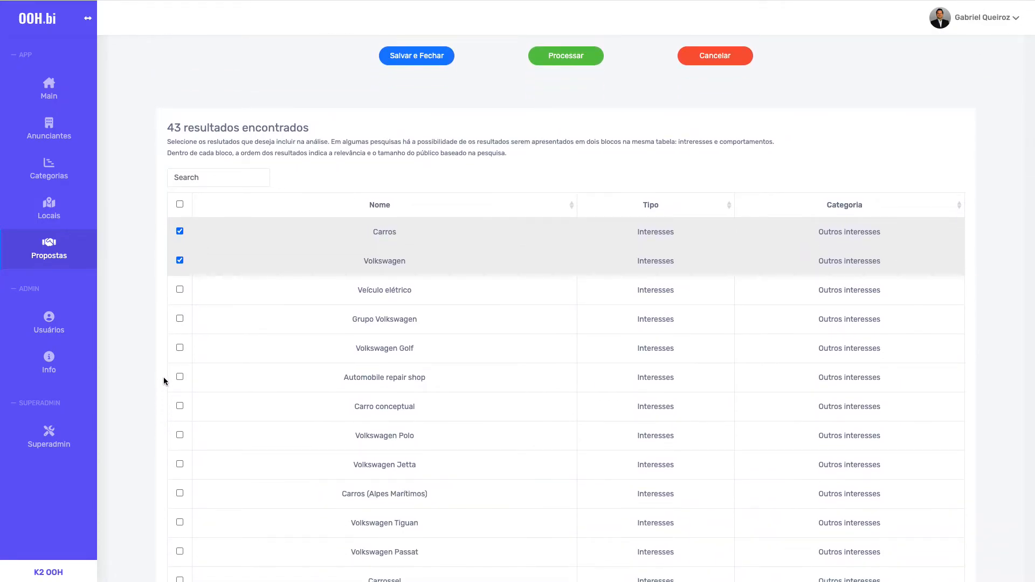
{"action": "left_click", "coordinate": [180, 437]}
Add the Volkswagen Gol and Classificação dos automóveis interests to the segmentation selection
{"action": "scroll", "coordinate": [162, 473], "scroll_direction": "down", "scroll_amount": 1}
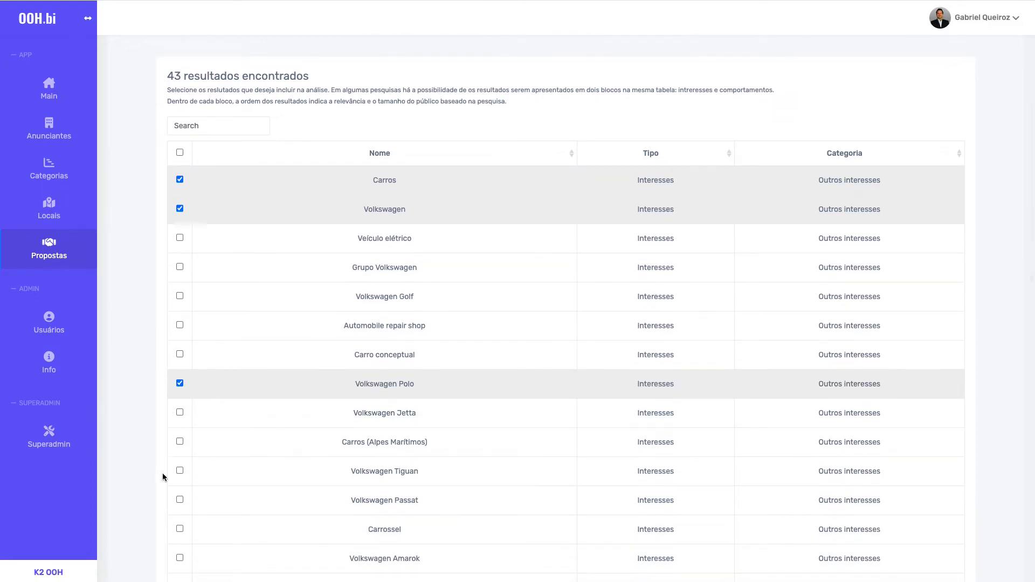
{"action": "scroll", "coordinate": [164, 477], "scroll_direction": "down", "scroll_amount": 3}
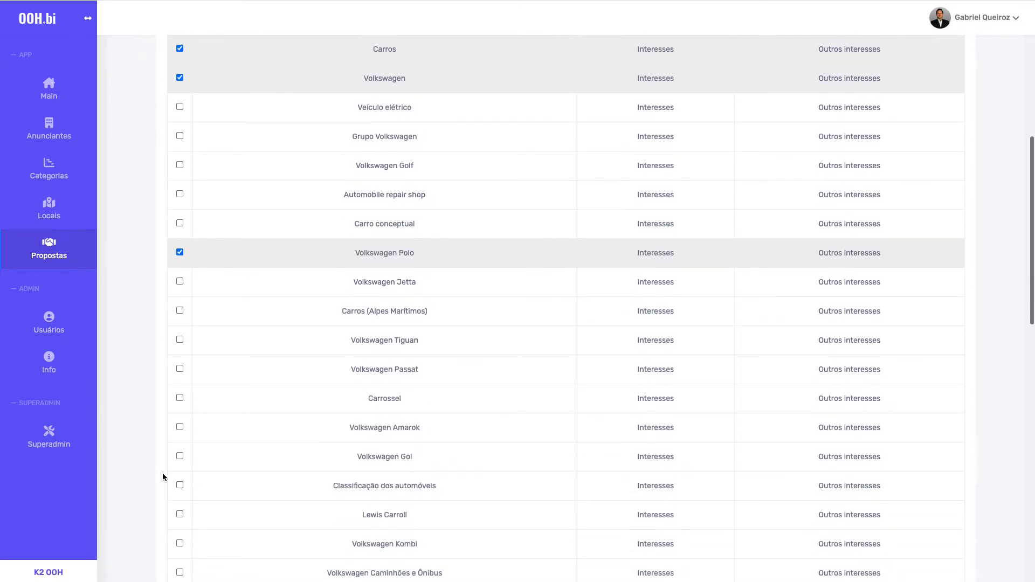
{"action": "left_click", "coordinate": [180, 446]}
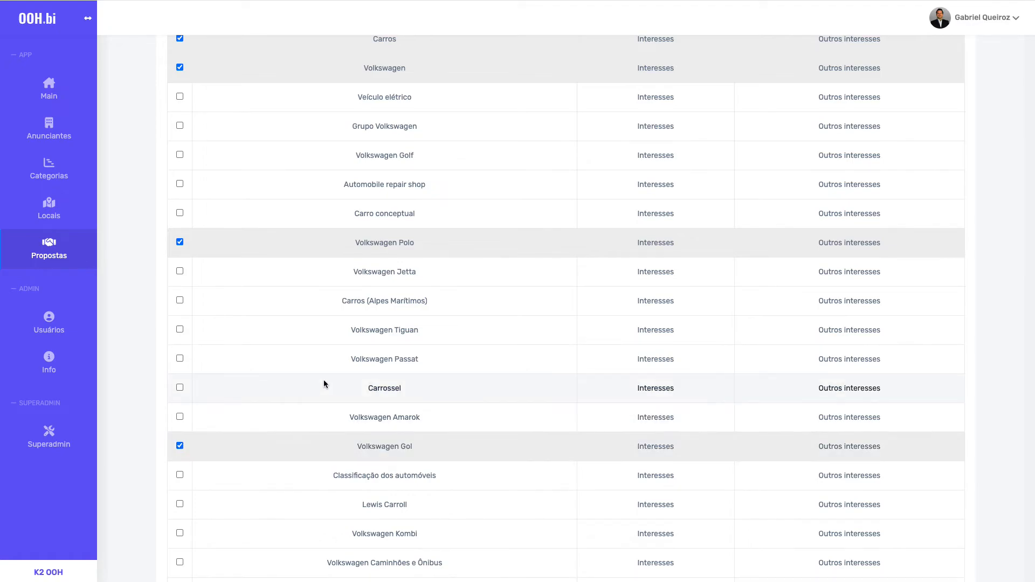
{"action": "scroll", "coordinate": [324, 381], "scroll_direction": "up", "scroll_amount": 1}
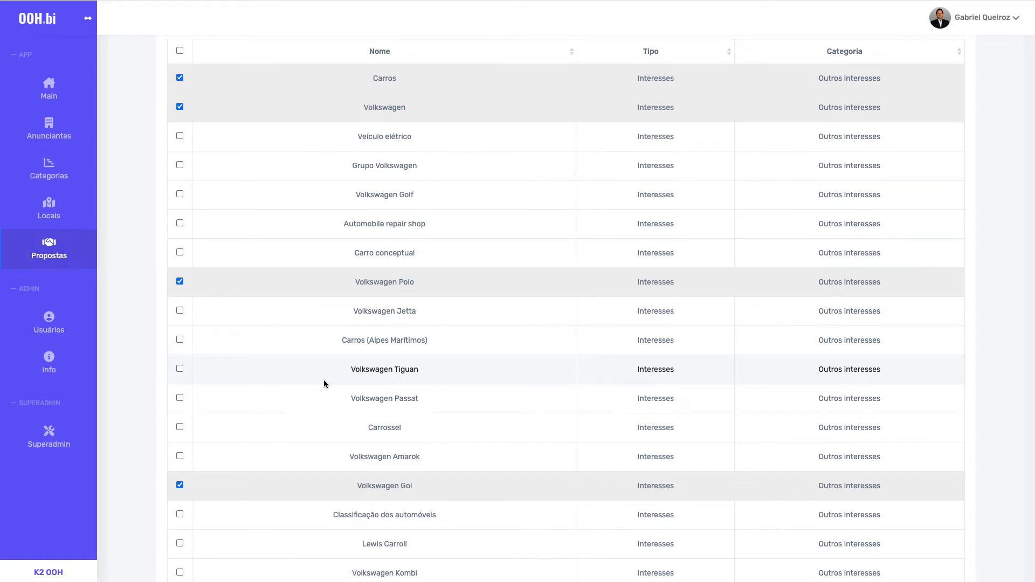
{"action": "scroll", "coordinate": [324, 383], "scroll_direction": "down", "scroll_amount": 1}
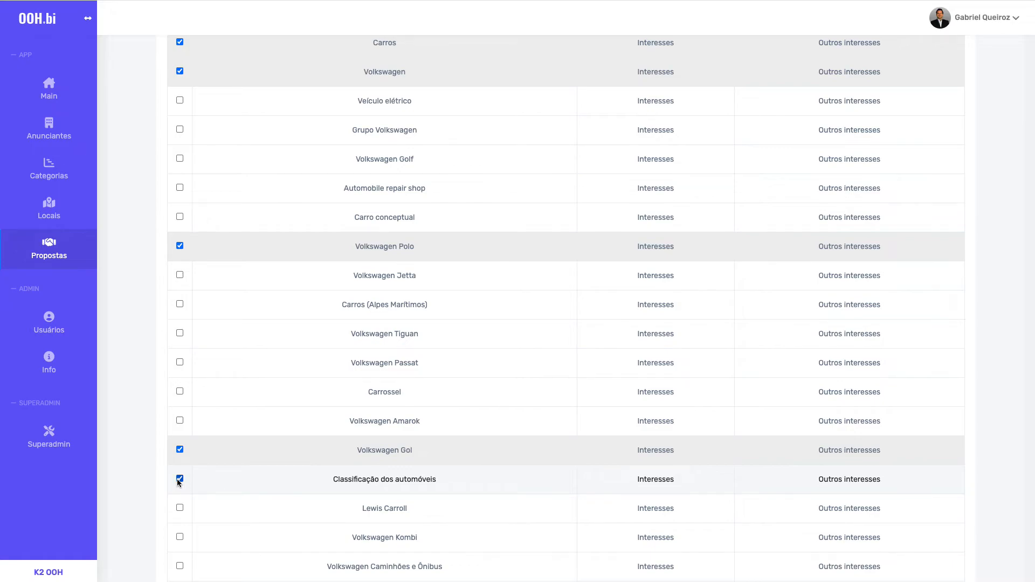
Add the Jornal do Carro interest to the segmentation selection and process the segmentation
{"action": "scroll", "coordinate": [299, 436], "scroll_direction": "down", "scroll_amount": 4}
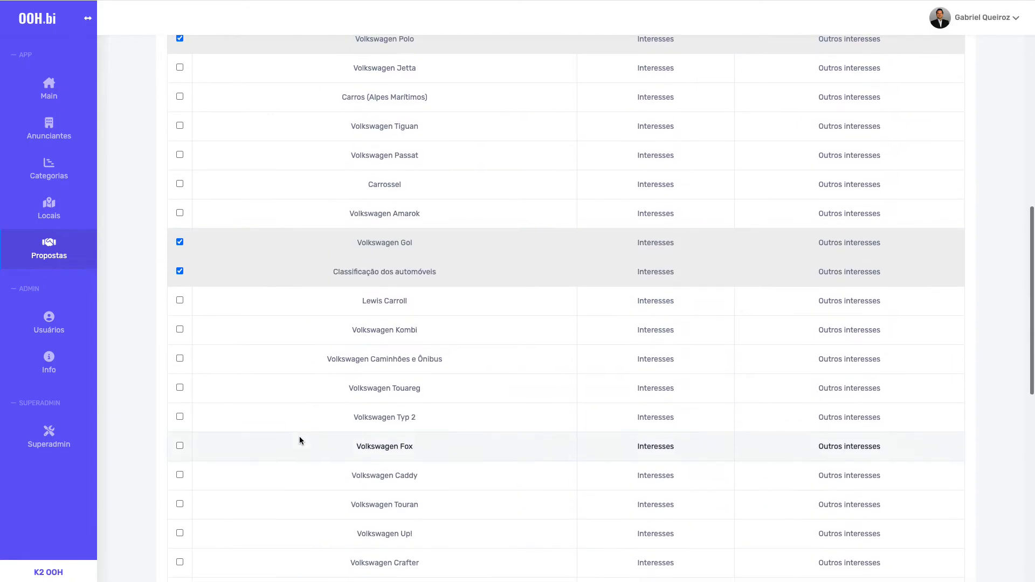
{"action": "scroll", "coordinate": [299, 435], "scroll_direction": "down", "scroll_amount": 4}
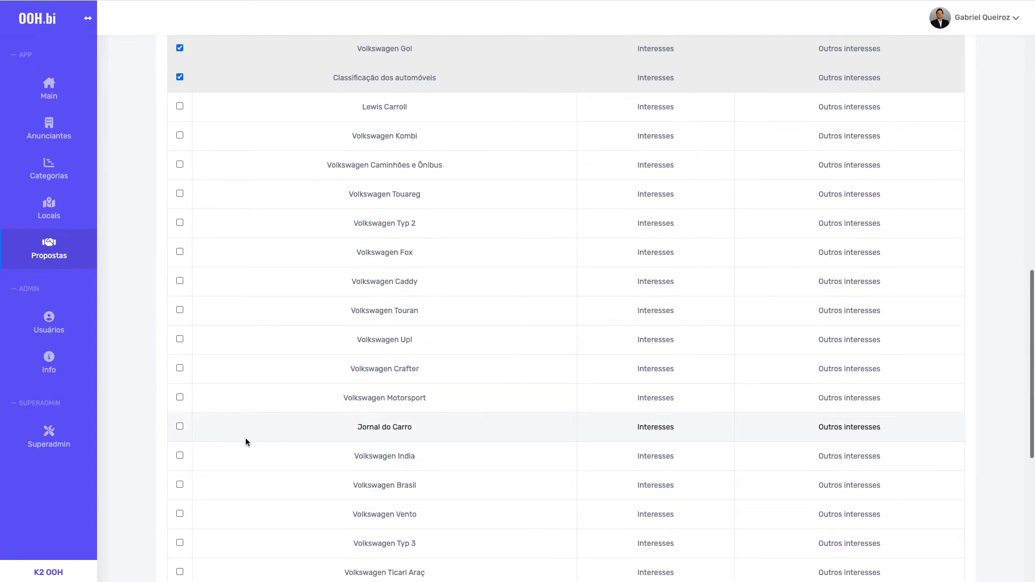
{"action": "left_click", "coordinate": [180, 427]}
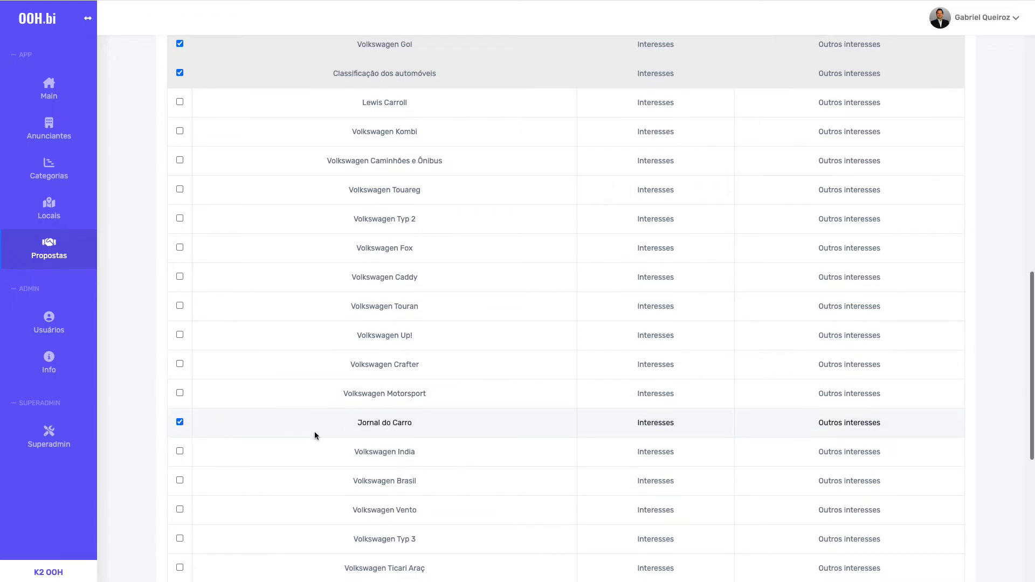
{"action": "scroll", "coordinate": [315, 433], "scroll_direction": "up", "scroll_amount": 7}
{"action": "scroll", "coordinate": [315, 435], "scroll_direction": "up", "scroll_amount": 10}
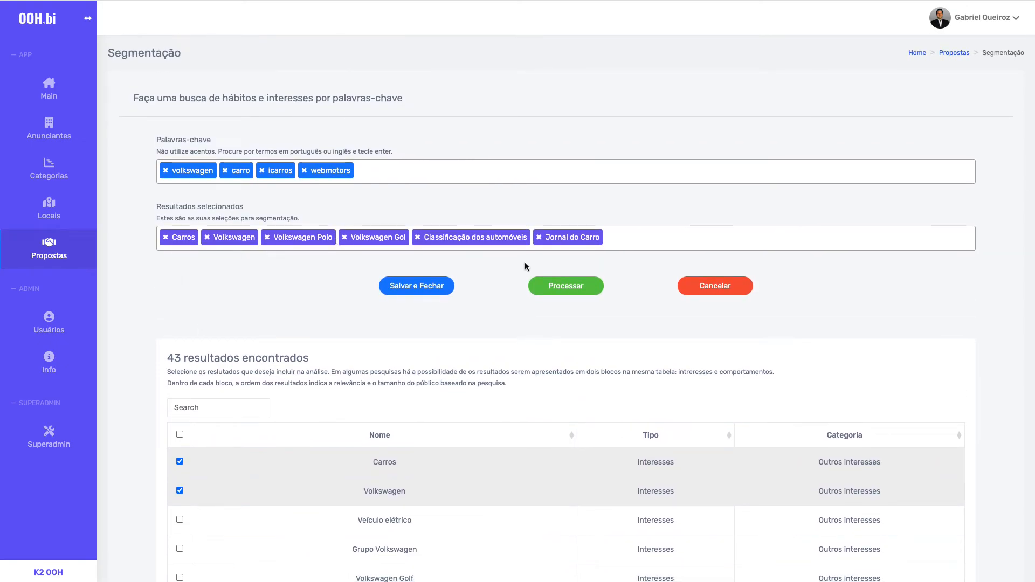
{"action": "left_click", "coordinate": [568, 285]}
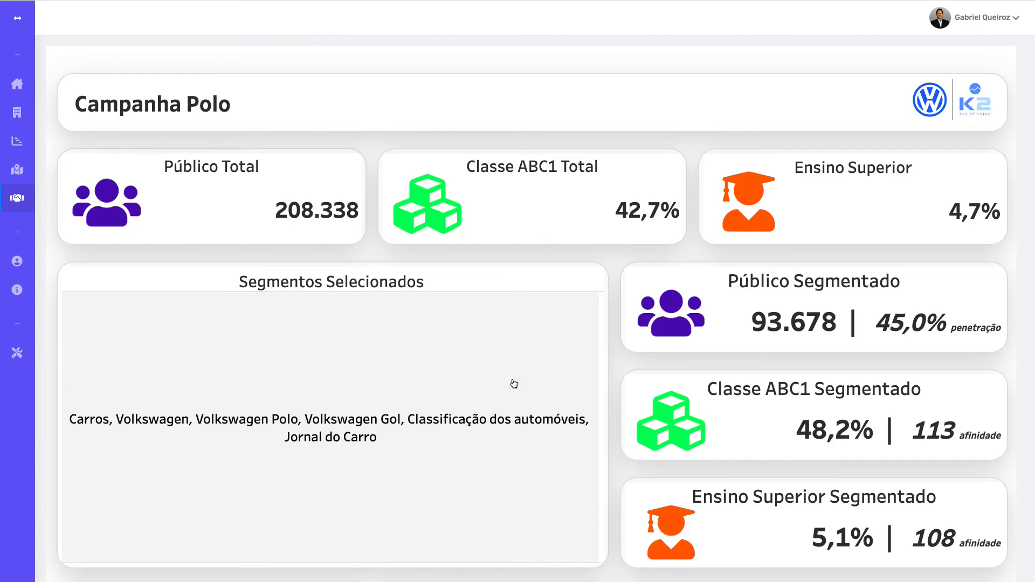
Examine the Campanha Polo report's total and segmented audience, social class, education, gender and age range figures
{"action": "scroll", "coordinate": [508, 384], "scroll_direction": "down", "scroll_amount": 1}
{"action": "scroll", "coordinate": [508, 384], "scroll_direction": "up", "scroll_amount": 1}
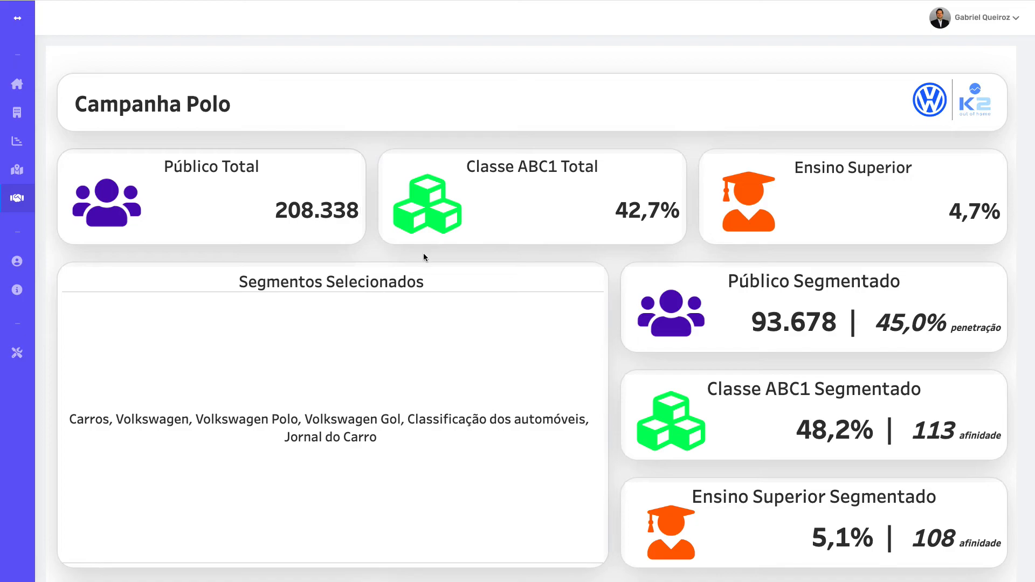
{"action": "scroll", "coordinate": [481, 259], "scroll_direction": "down", "scroll_amount": 3}
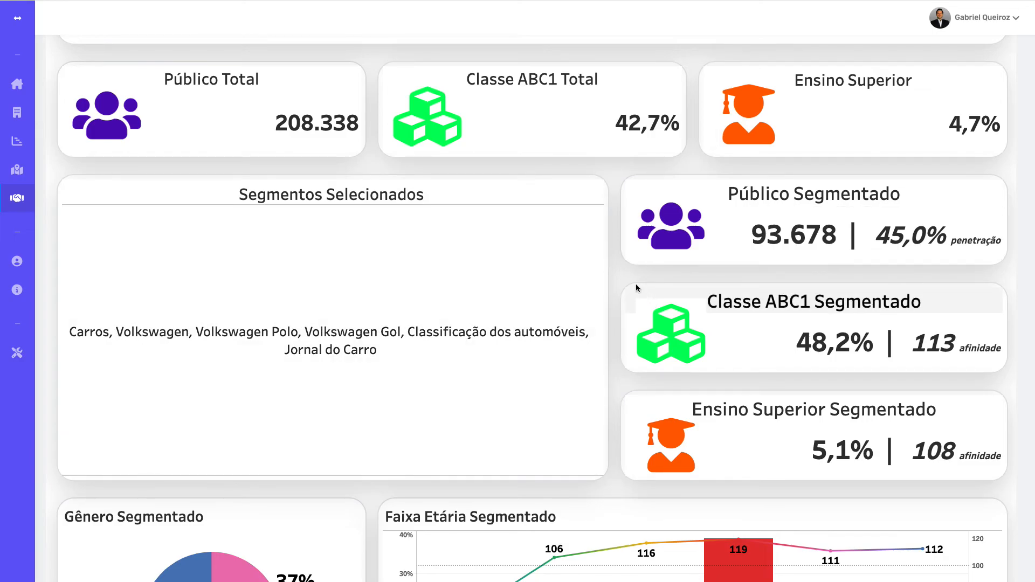
{"action": "scroll", "coordinate": [625, 277], "scroll_direction": "up", "scroll_amount": 1}
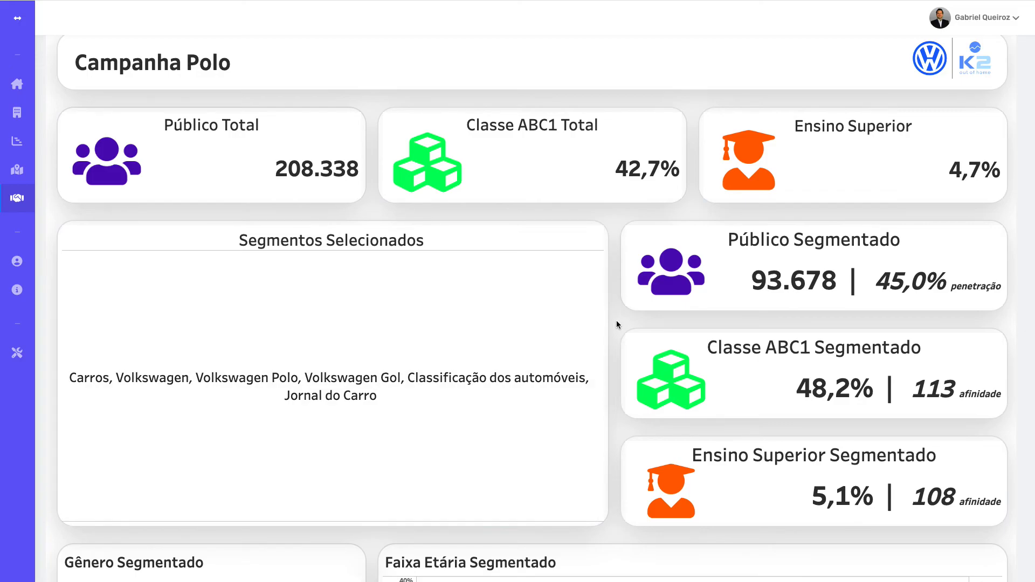
{"action": "scroll", "coordinate": [616, 319], "scroll_direction": "down", "scroll_amount": 1}
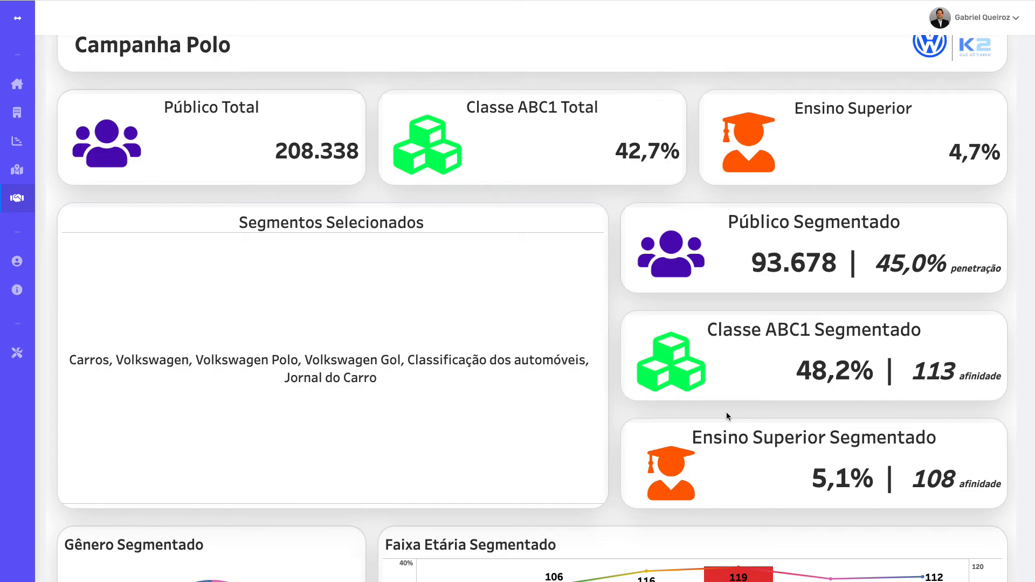
{"action": "scroll", "coordinate": [1013, 410], "scroll_direction": "down", "scroll_amount": 1}
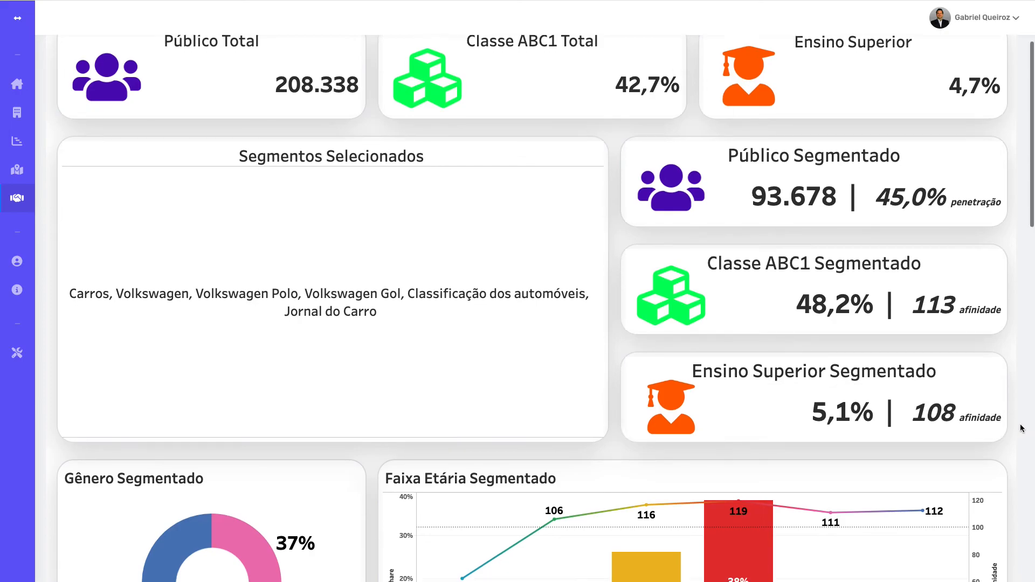
{"action": "scroll", "coordinate": [1020, 429], "scroll_direction": "down", "scroll_amount": 1}
{"action": "scroll", "coordinate": [1021, 428], "scroll_direction": "down", "scroll_amount": 2}
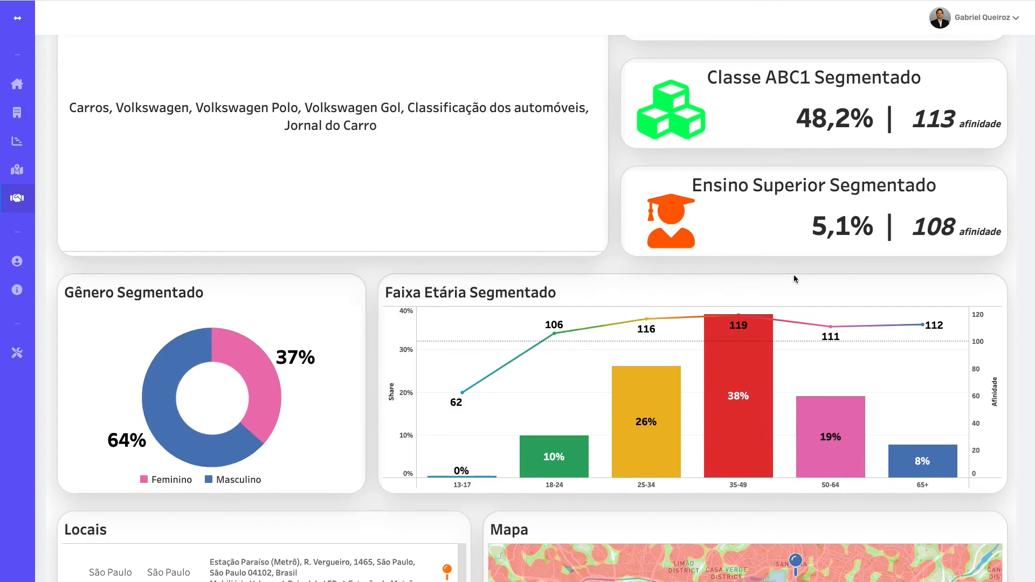
{"action": "scroll", "coordinate": [1021, 358], "scroll_direction": "down", "scroll_amount": 1}
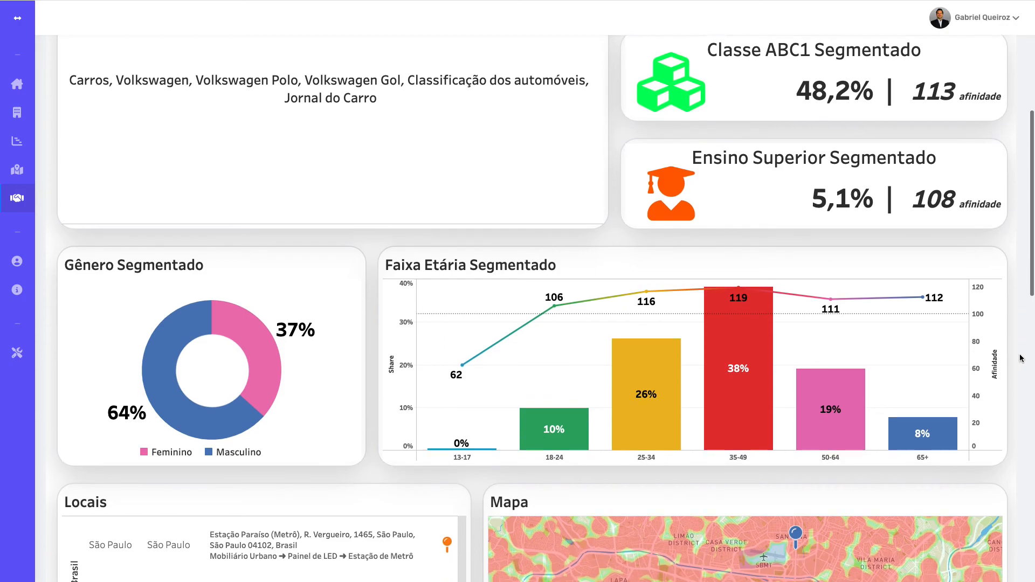
Review the report's location list, map and table of registered locations, and return to the main page
{"action": "scroll", "coordinate": [1020, 359], "scroll_direction": "down", "scroll_amount": 3}
{"action": "scroll", "coordinate": [1021, 358], "scroll_direction": "down", "scroll_amount": 3}
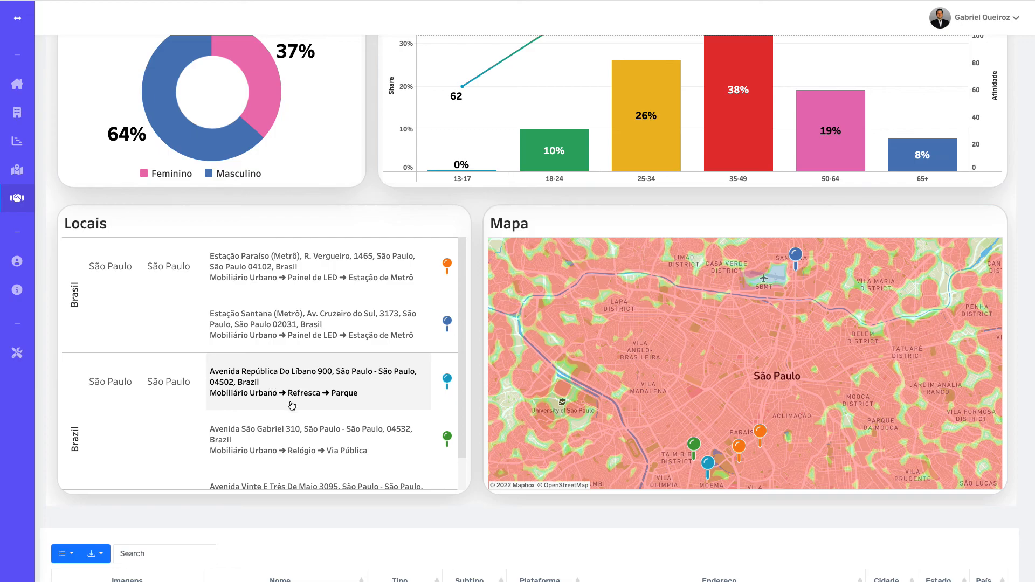
{"action": "scroll", "coordinate": [293, 406], "scroll_direction": "down", "scroll_amount": 3}
{"action": "scroll", "coordinate": [291, 406], "scroll_direction": "up", "scroll_amount": 2}
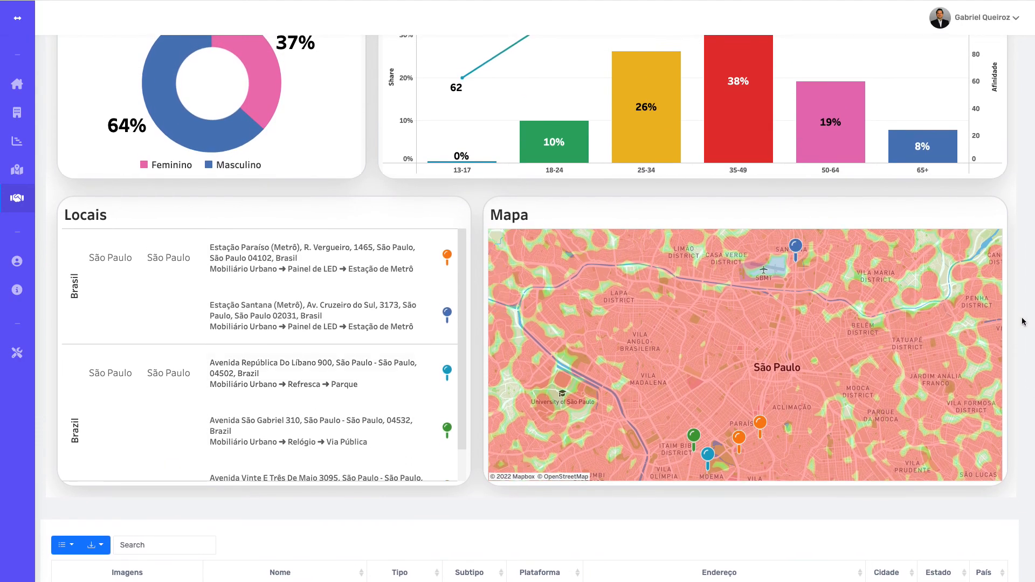
{"action": "scroll", "coordinate": [1022, 323], "scroll_direction": "down", "scroll_amount": 5}
{"action": "scroll", "coordinate": [1023, 322], "scroll_direction": "down", "scroll_amount": 5}
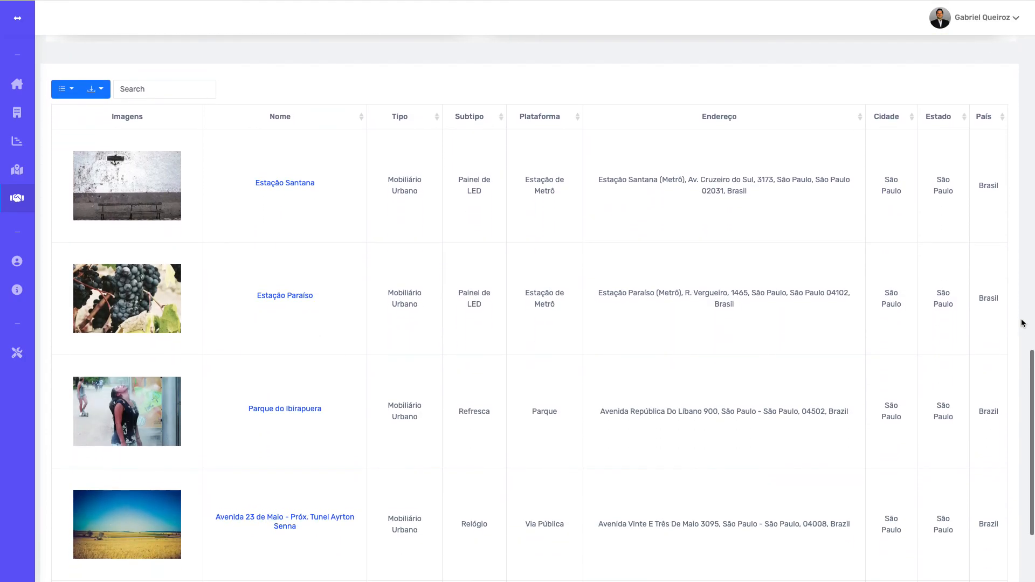
{"action": "scroll", "coordinate": [1022, 323], "scroll_direction": "up", "scroll_amount": 10}
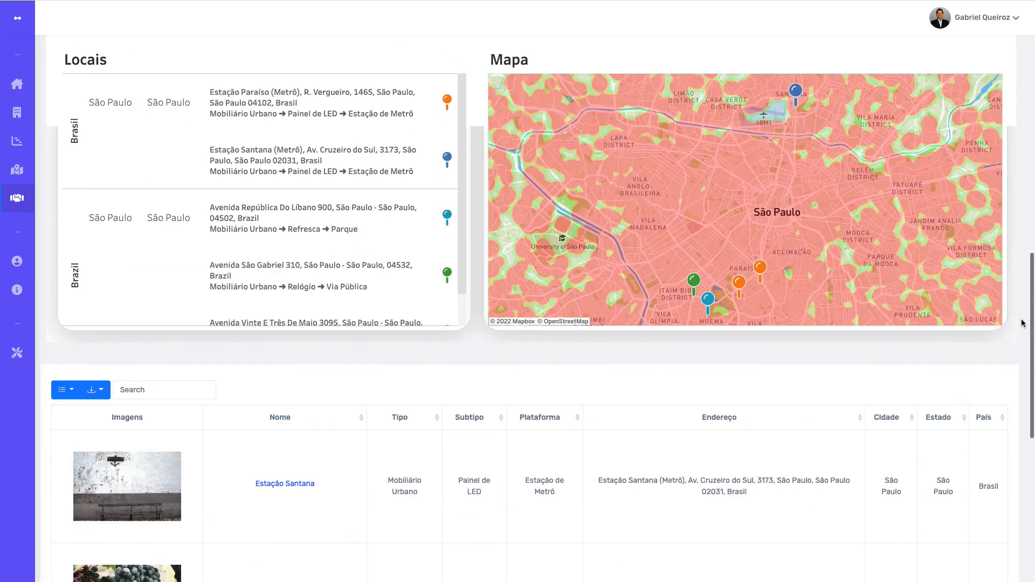
{"action": "scroll", "coordinate": [1022, 323], "scroll_direction": "up", "scroll_amount": 10}
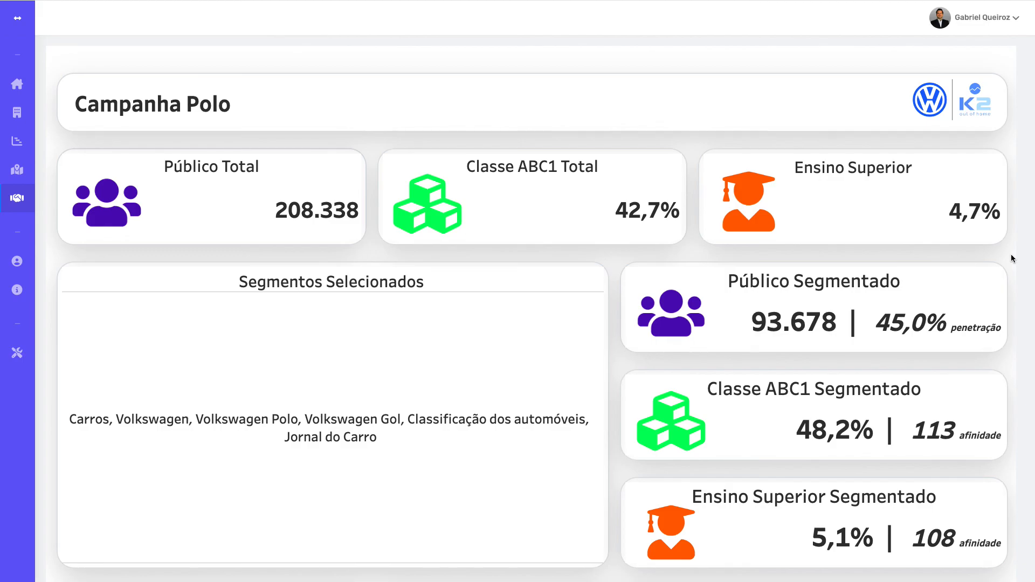
{"action": "left_click", "coordinate": [17, 84]}
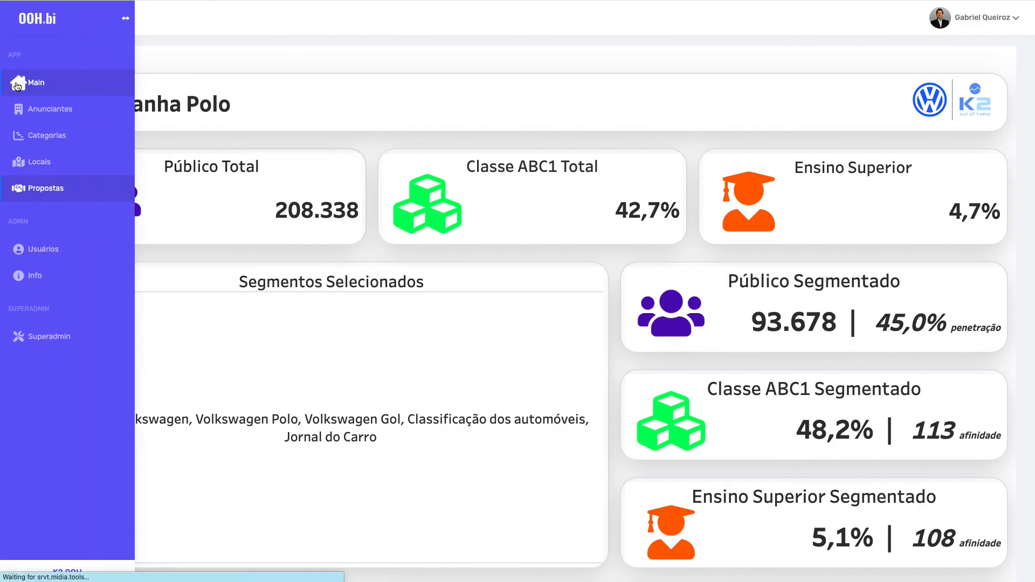